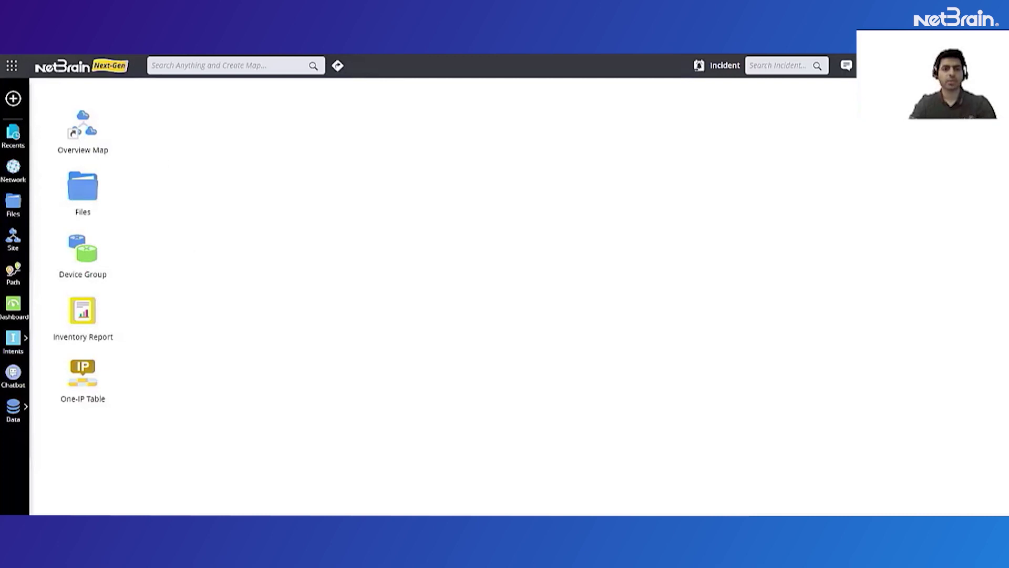
Bring up the Cisco IOS XE Web UI vulnerabilities advisory and scroll down to Affected Products
click(78, 45)
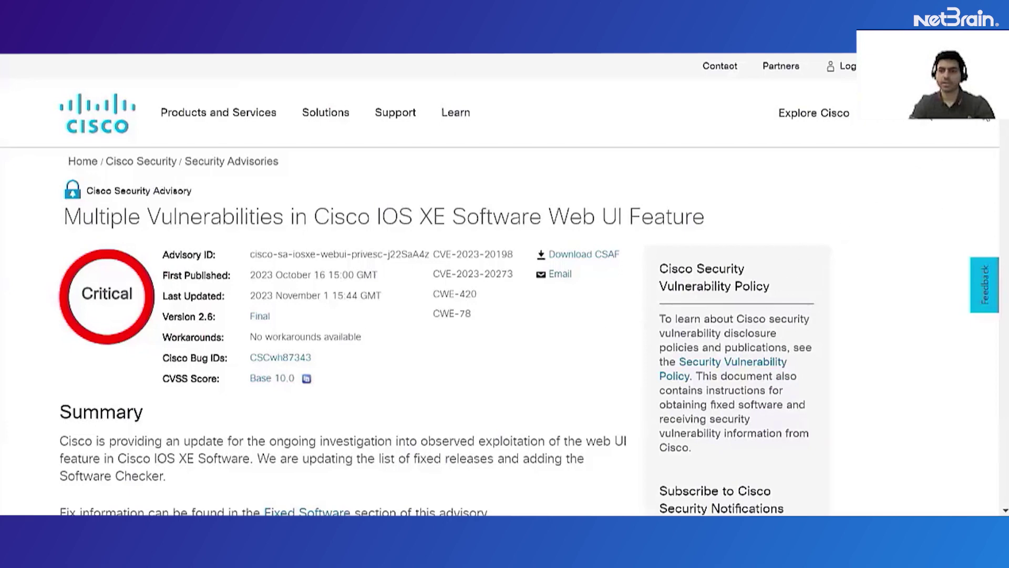
scroll(479, 285, down, 2)
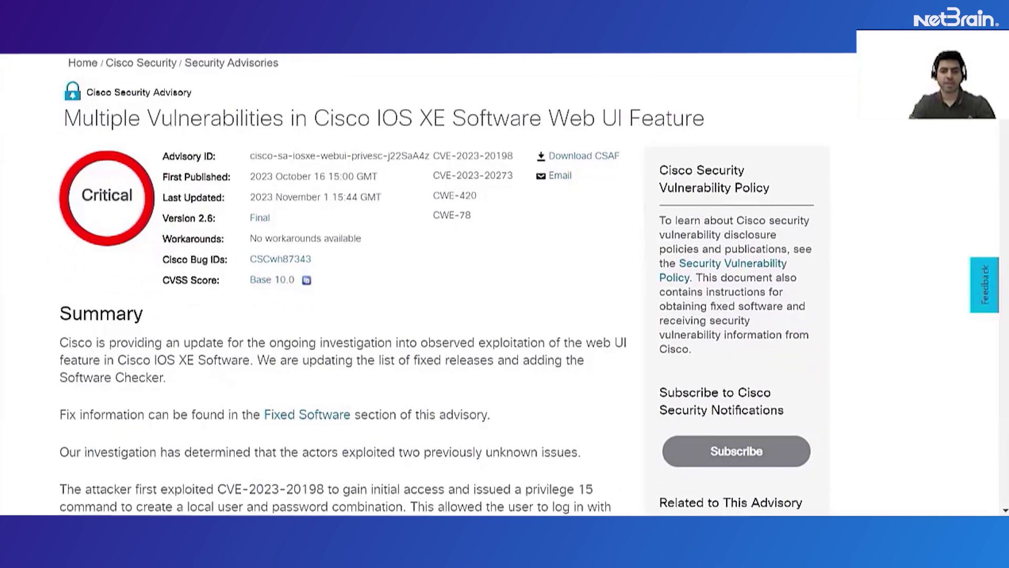
scroll(504, 284, down, 4)
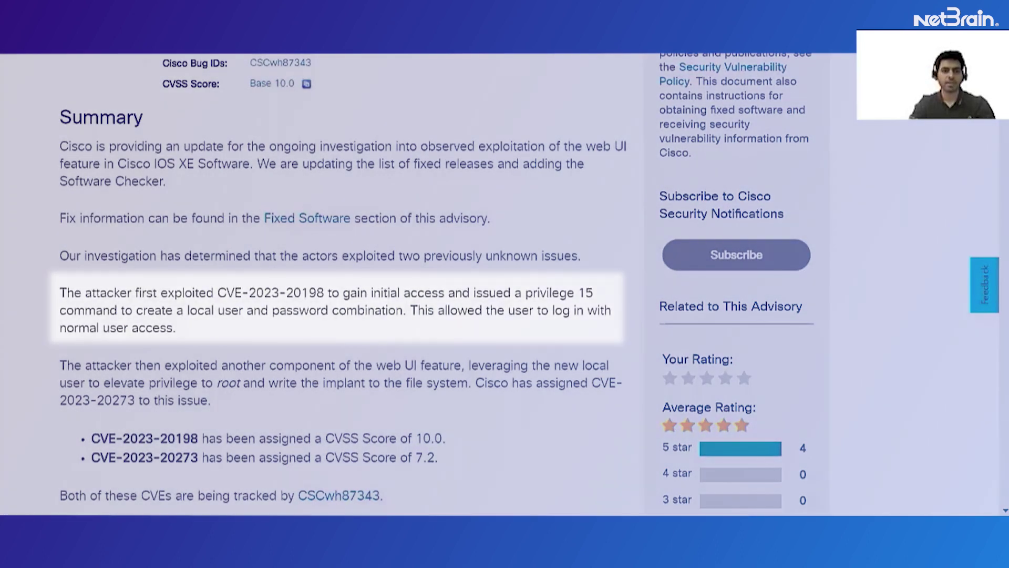
scroll(505, 284, down, 2)
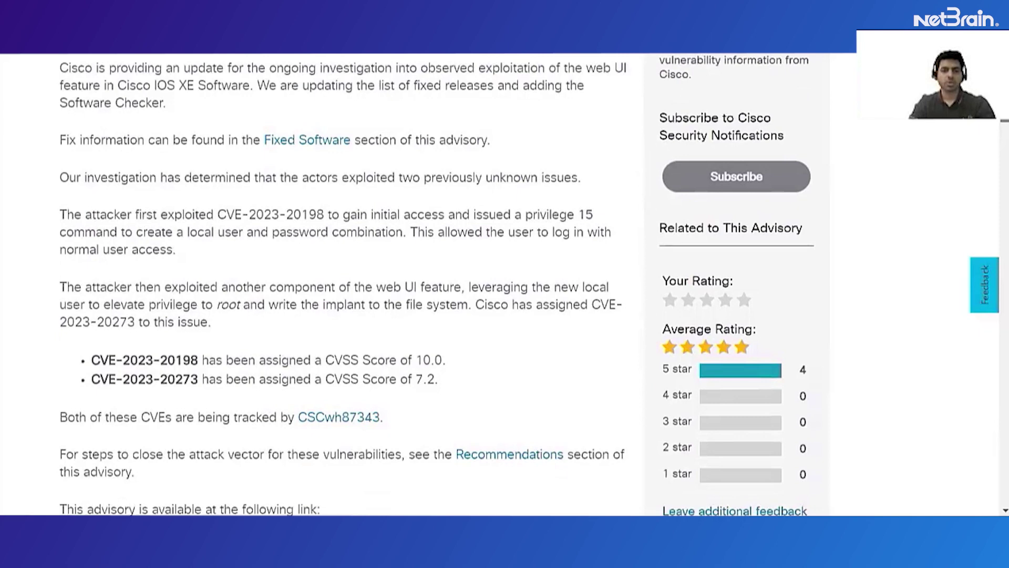
scroll(436, 284, down, 3)
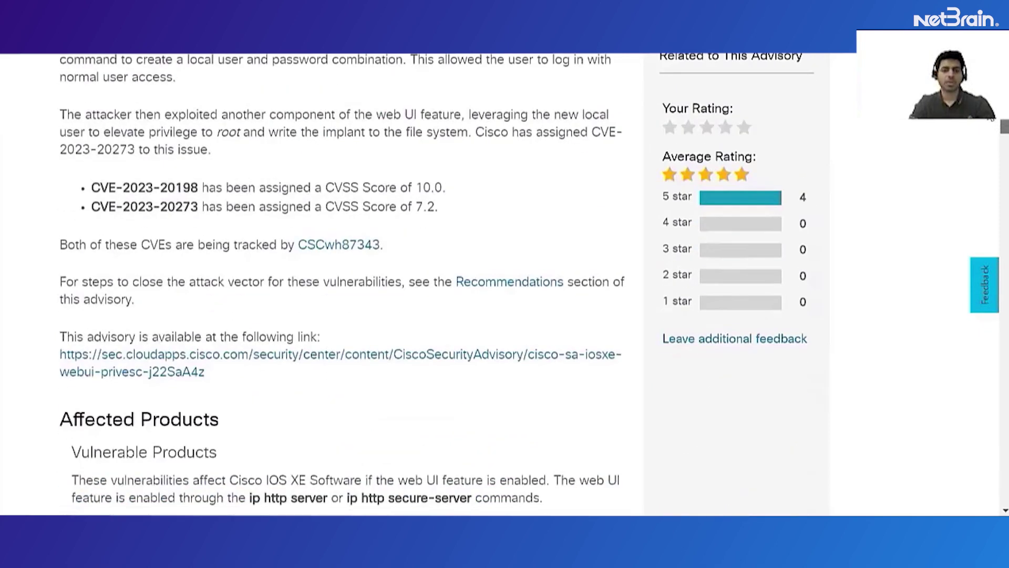
scroll(991, 127, down, 4)
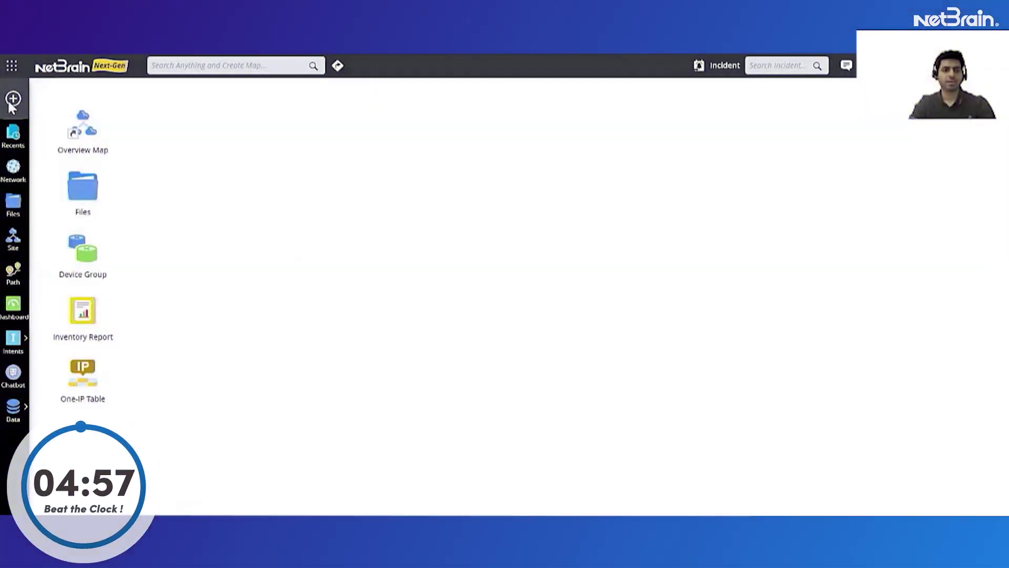
Create a new network intent titled 'CVE-2023-20198 and CVE-2023-20273'
click(11, 101)
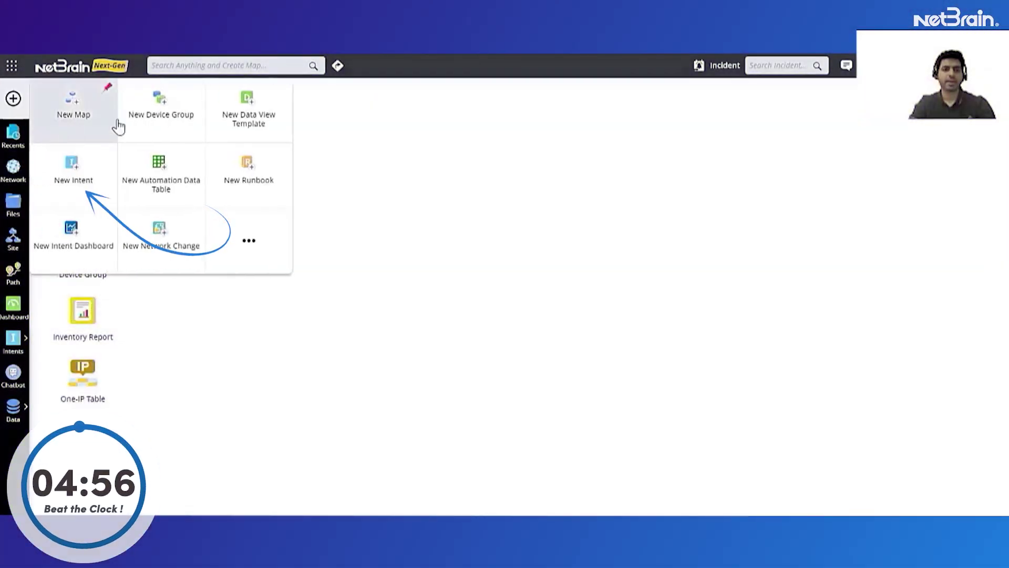
click(79, 171)
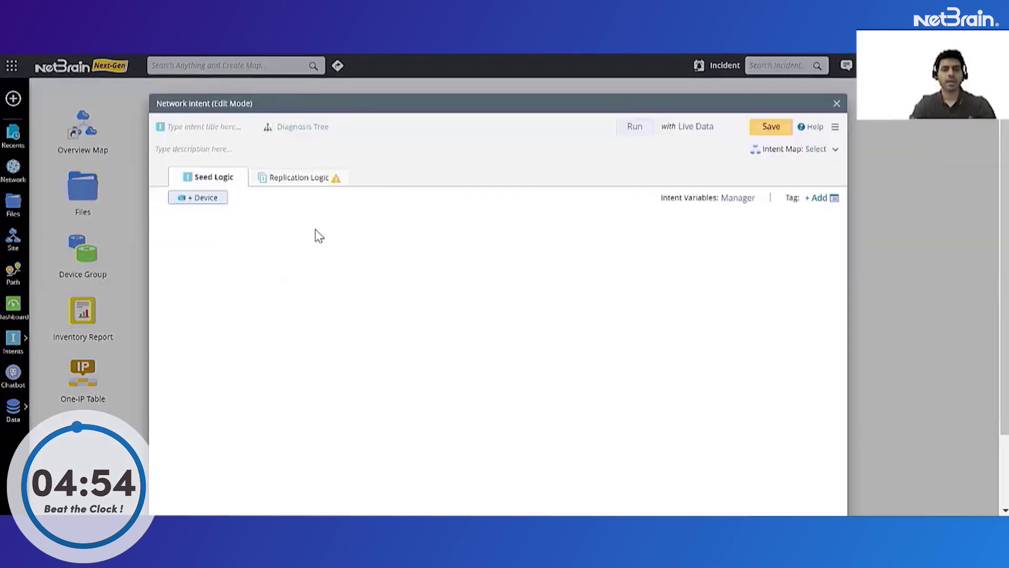
click(248, 126)
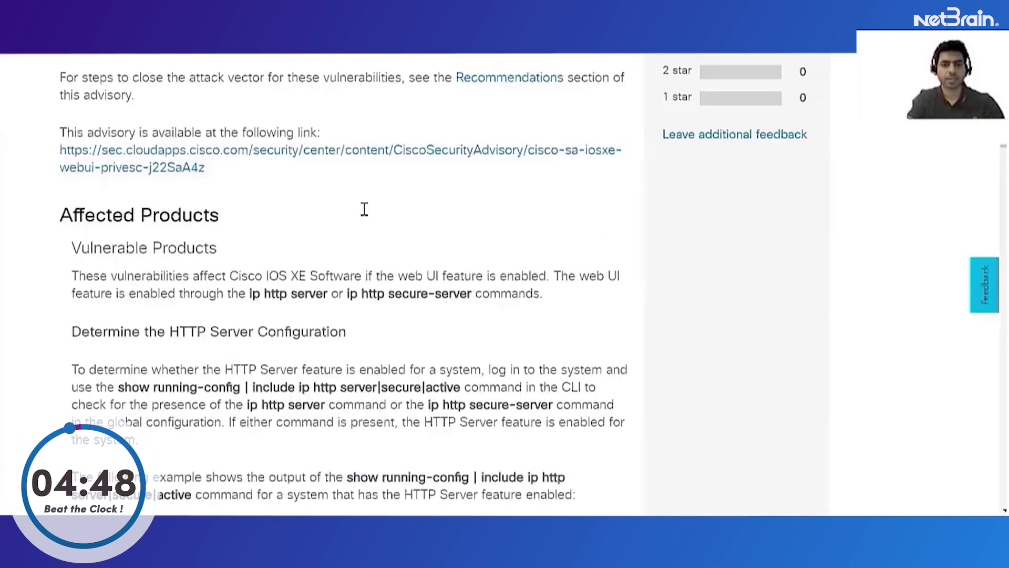
key(Home)
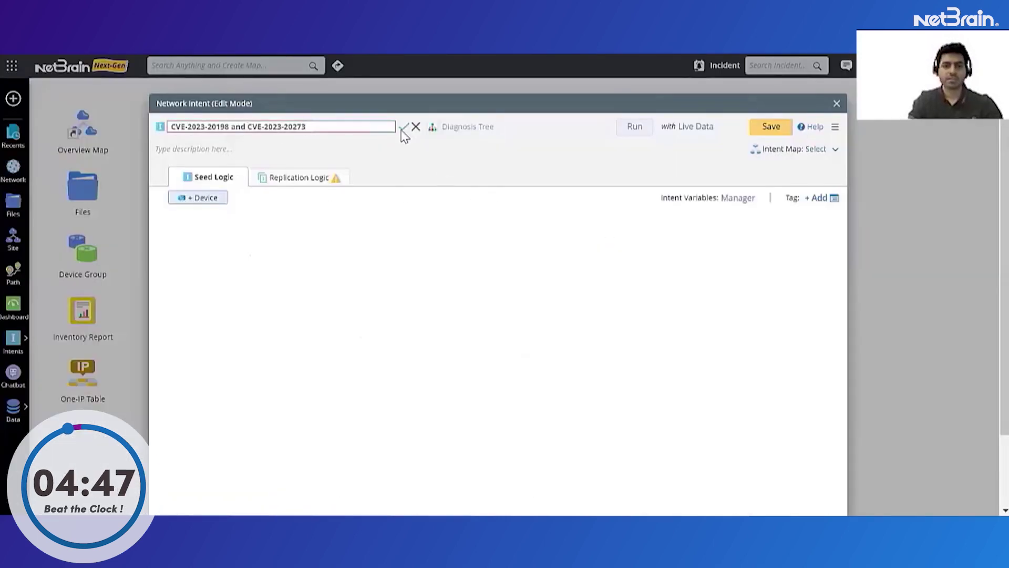
click(402, 129)
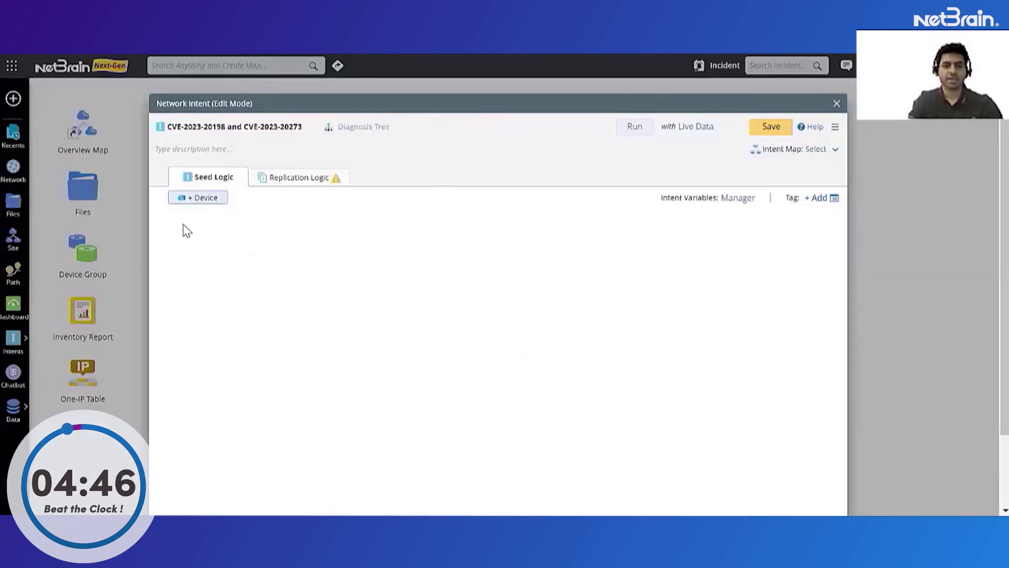
Search the device list and add PE-ASR1K-01 as the intent's seed device
click(201, 195)
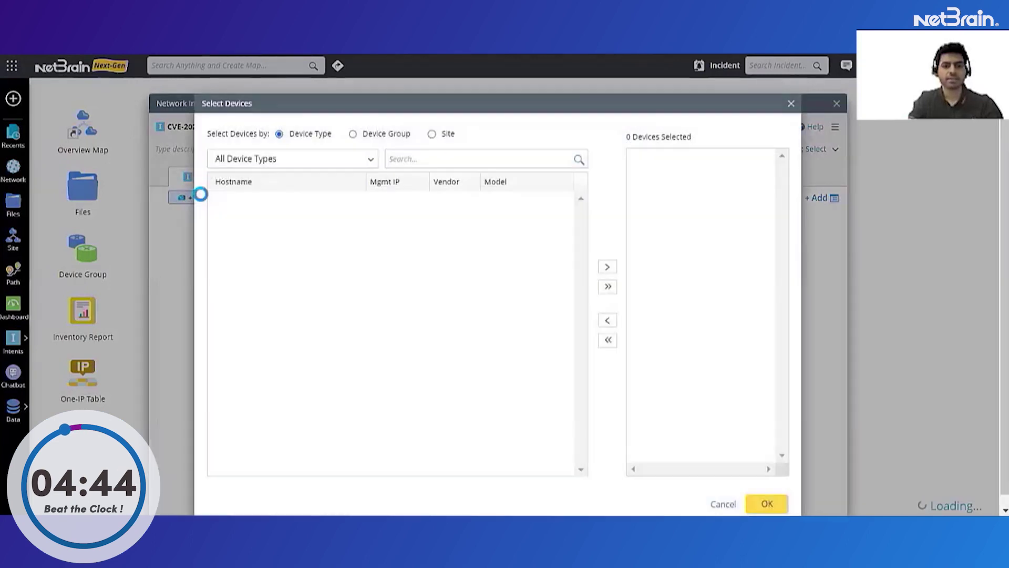
click(407, 153)
text(PE-)
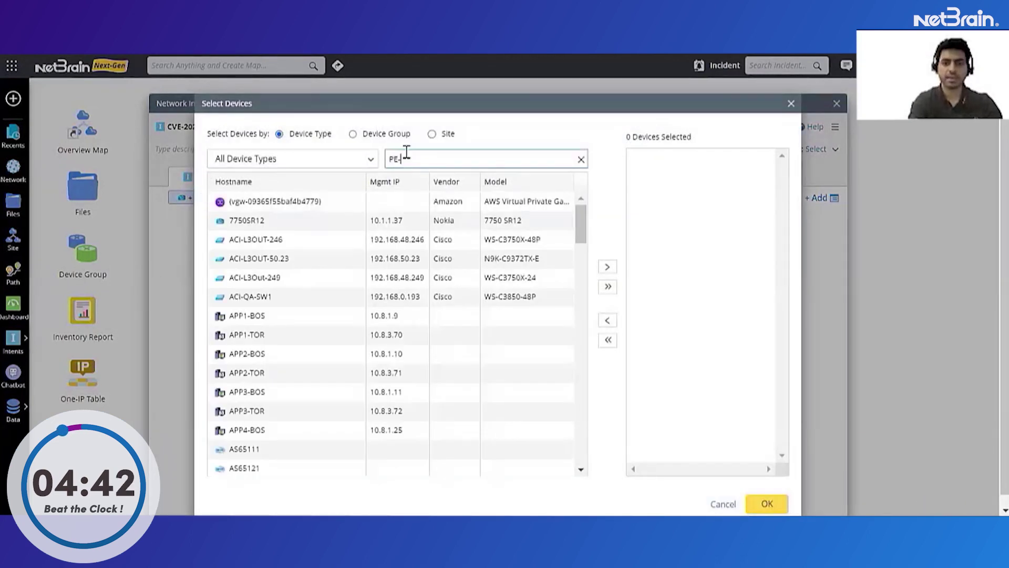
text(AC)
text(R)
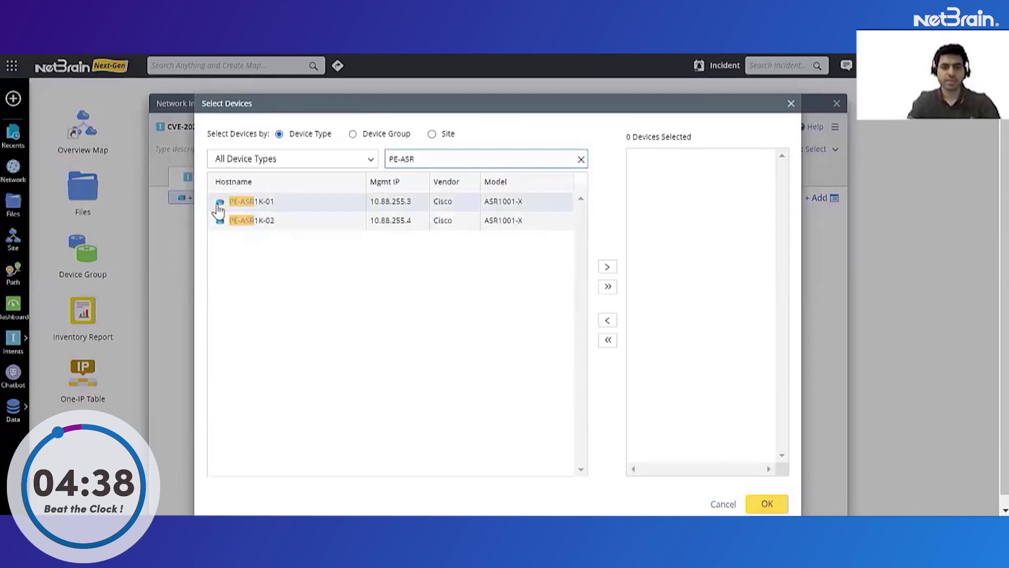
click(242, 203)
click(607, 267)
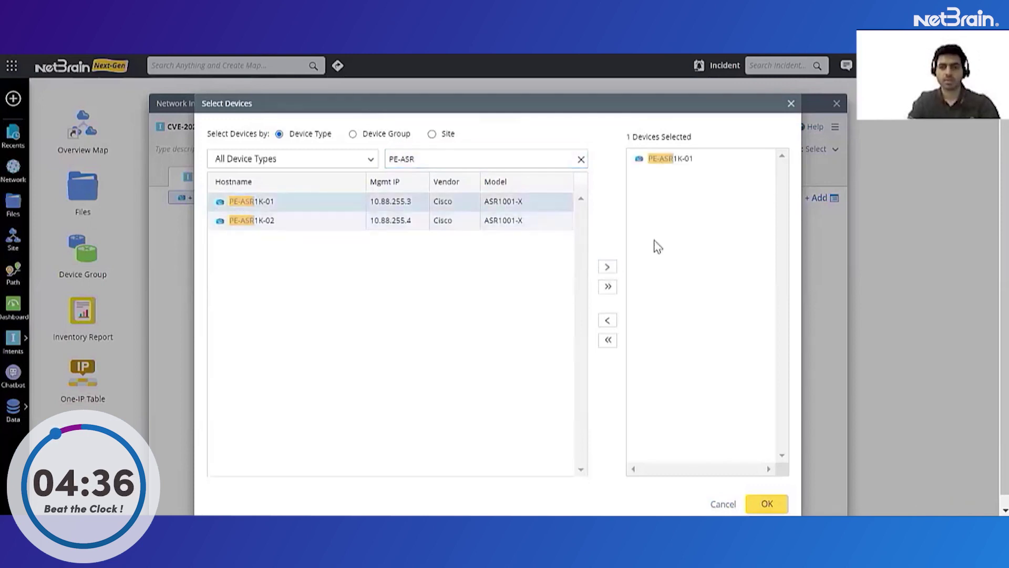
click(770, 502)
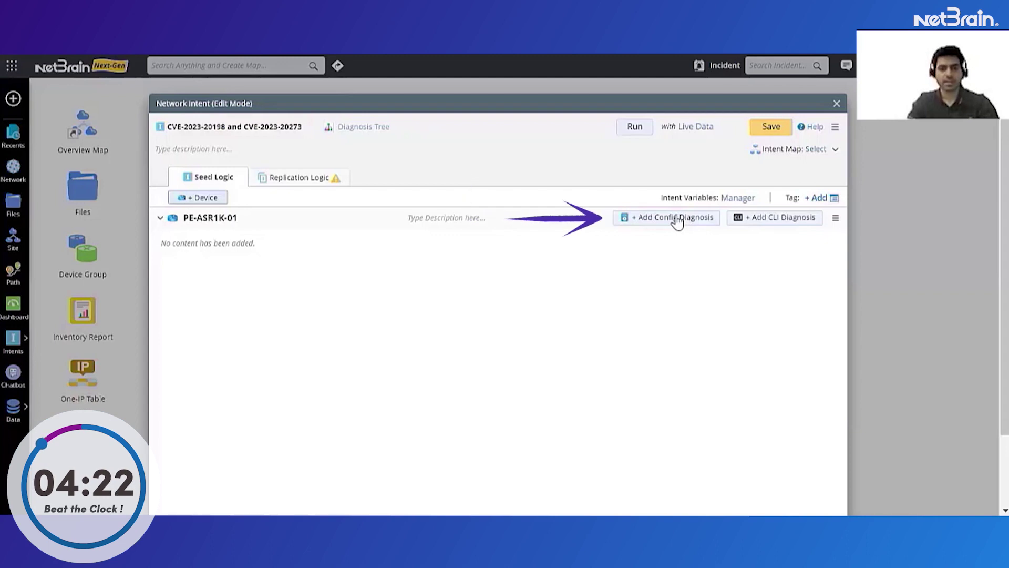
Add a config diagnosis and retrieve PE-ASR1K-01's live running configuration
click(677, 218)
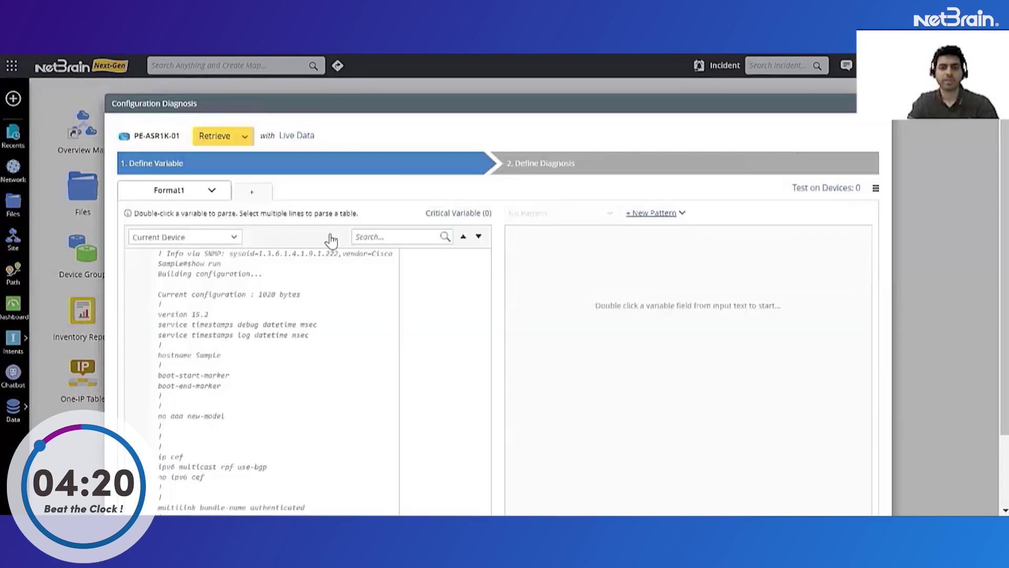
click(211, 138)
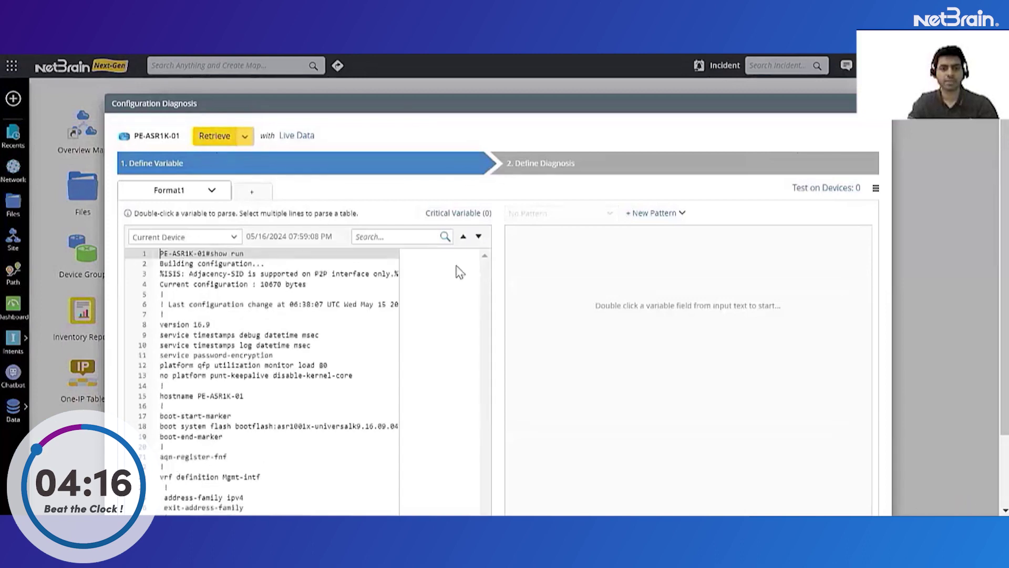
scroll(991, 208, down, 1)
scroll(991, 210, down, 2)
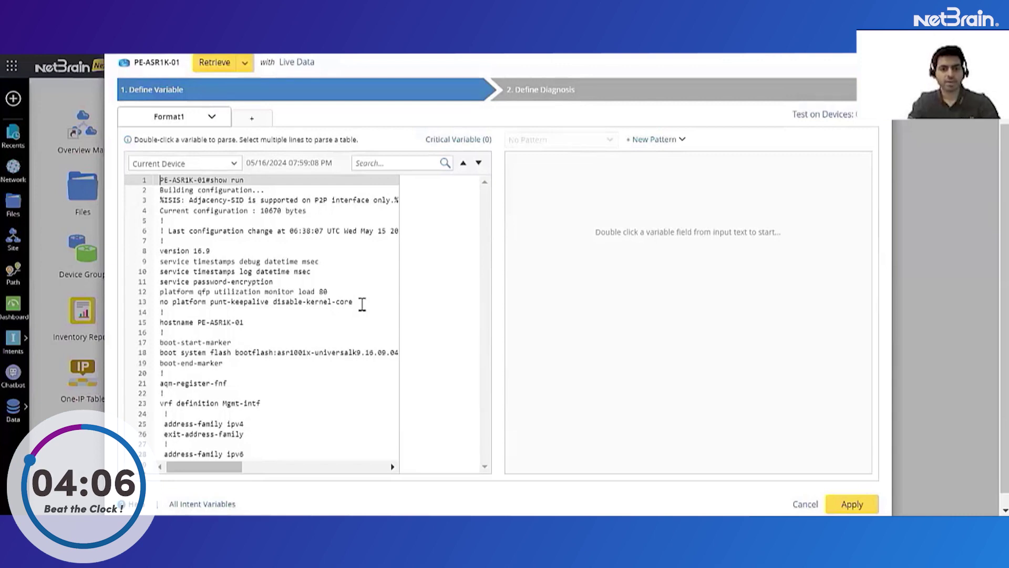
Search the config for 'http' and select line 395 'ip http server'
click(368, 163)
text(http)
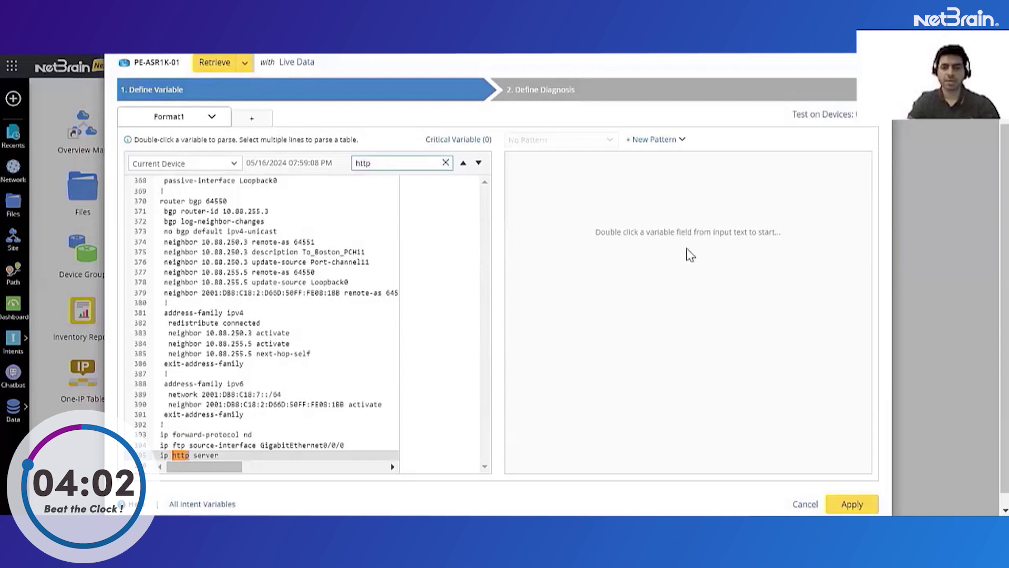
scroll(290, 380, down, 2)
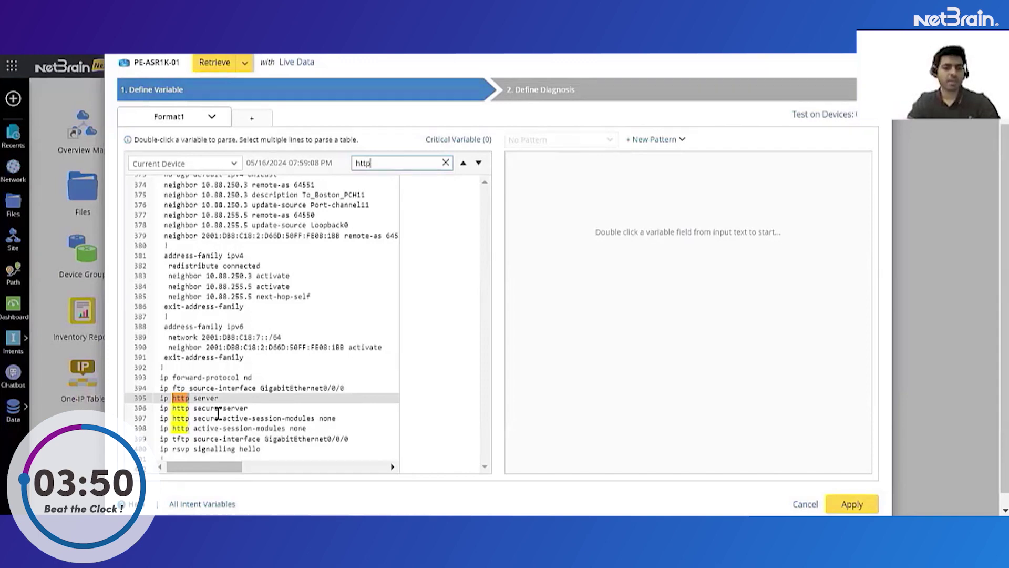
drag(218, 398, 162, 401)
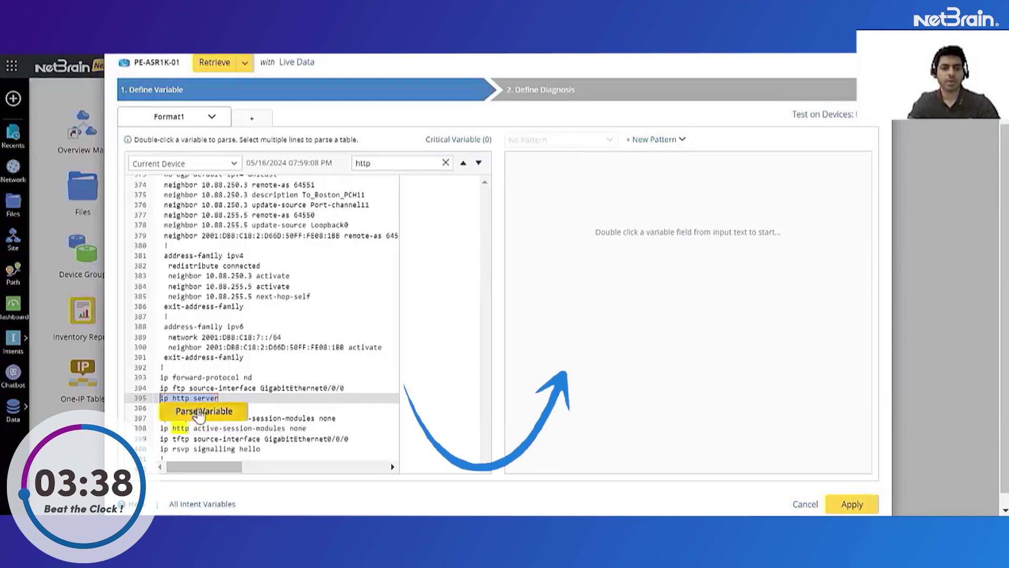
Parse the 'ip http server' line as a variable named http_en
click(202, 412)
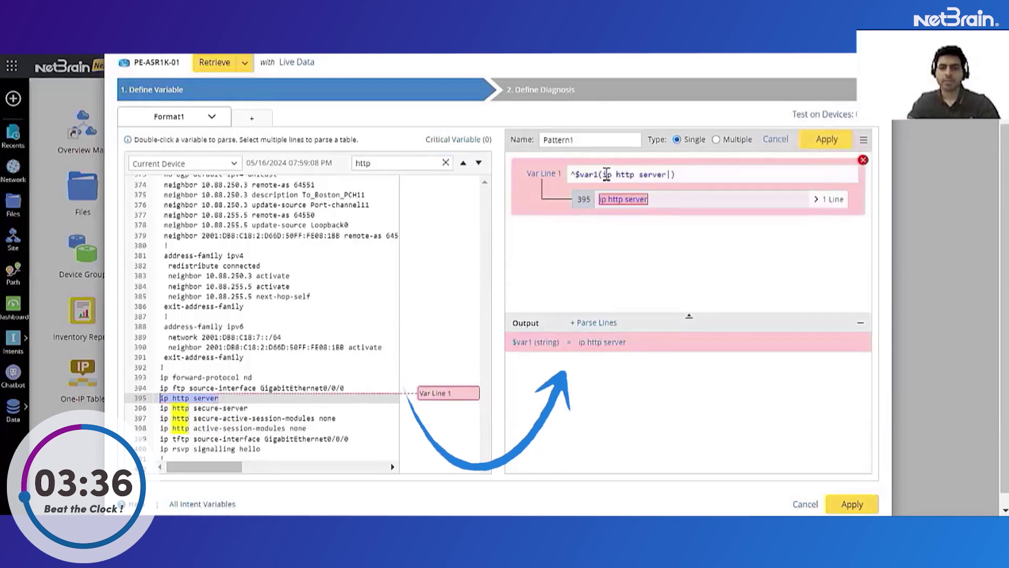
click(611, 174)
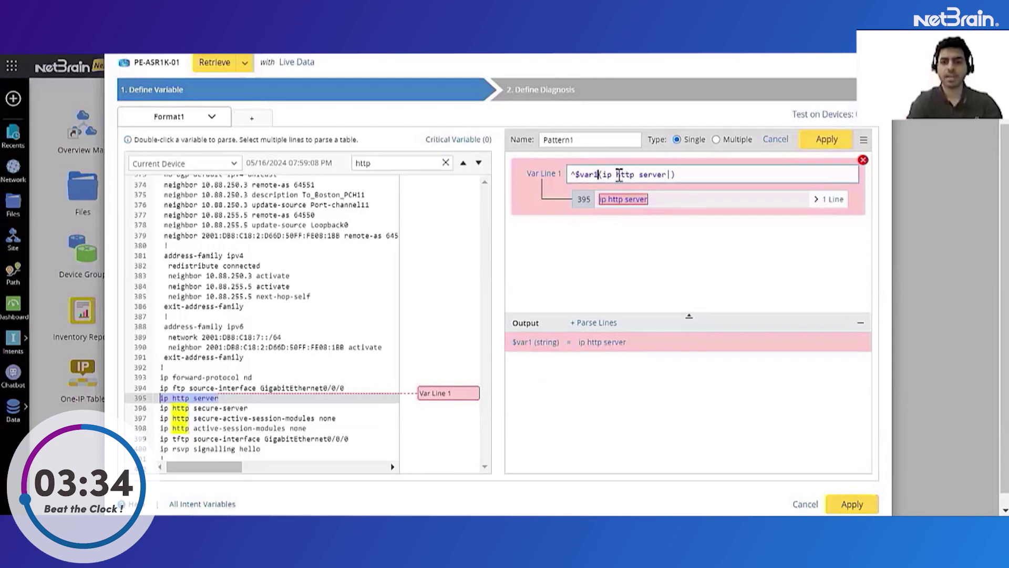
key(BackSpace)
key(BackSpace)
key(BackSpace)
key(BackSpace)
text(http_en)
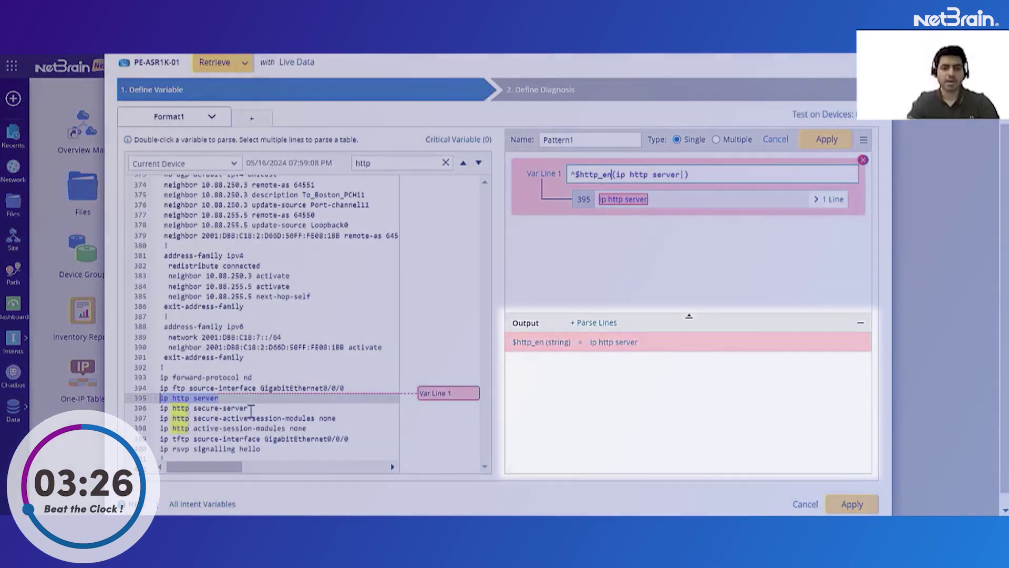
Parse config lines 396, 397 and 398 as three more variables
drag(248, 408, 161, 409)
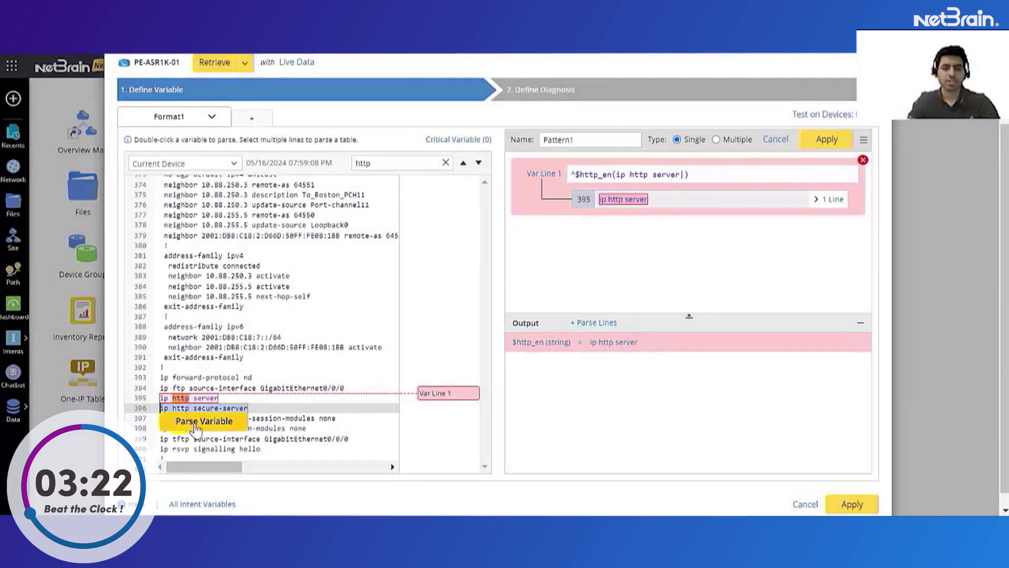
click(196, 423)
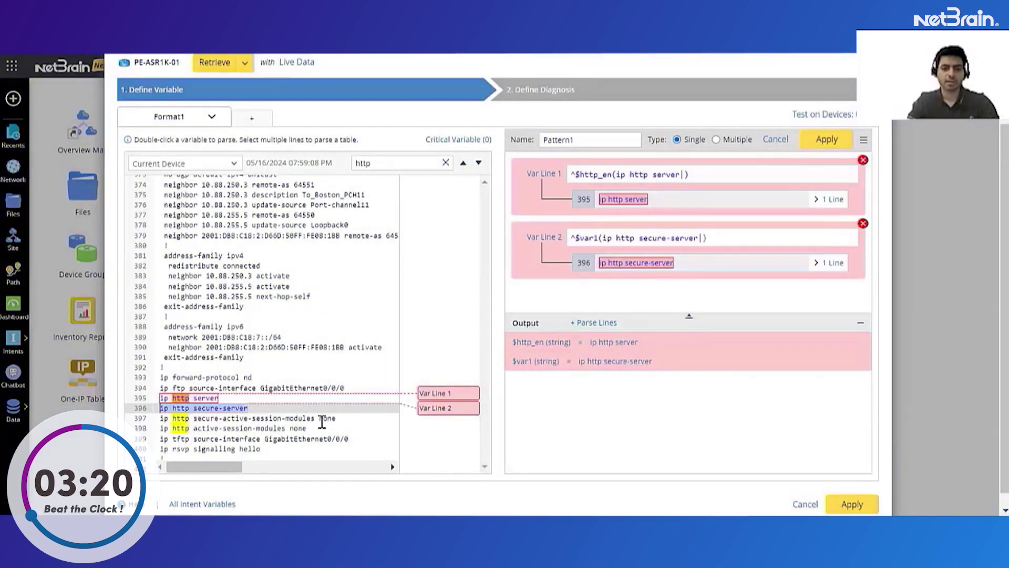
drag(162, 419, 339, 418)
click(363, 429)
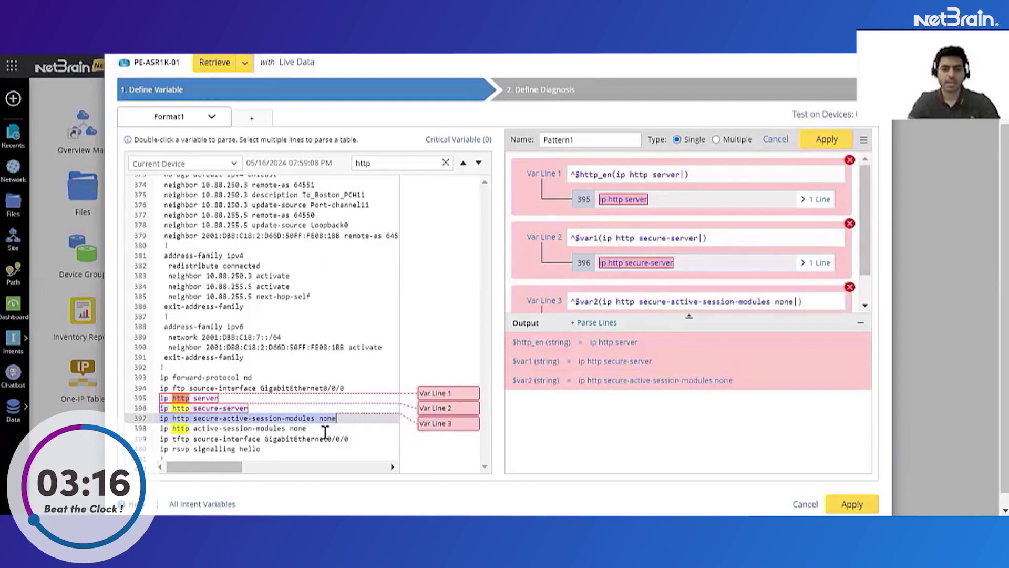
click(164, 429)
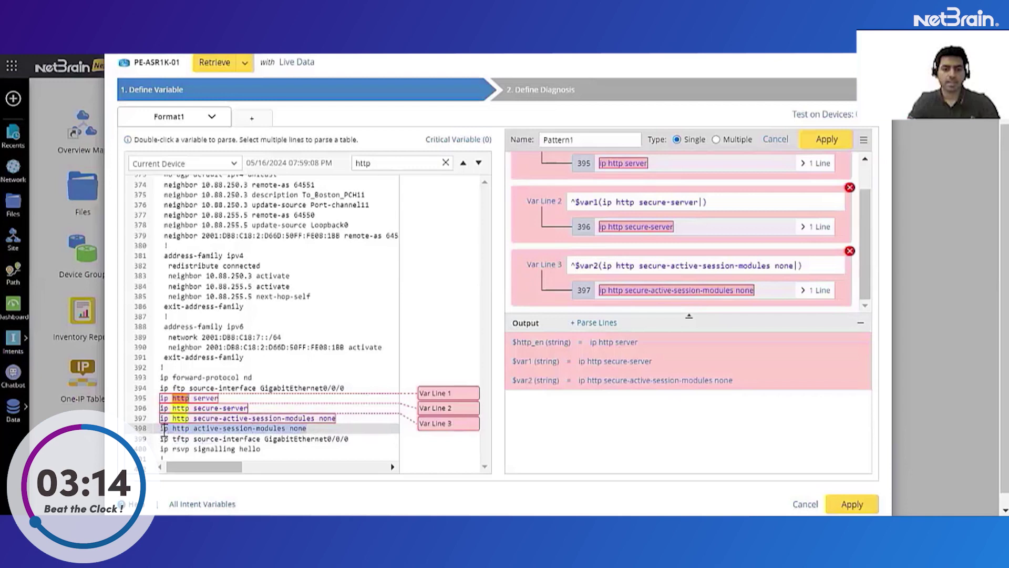
drag(164, 429, 314, 429)
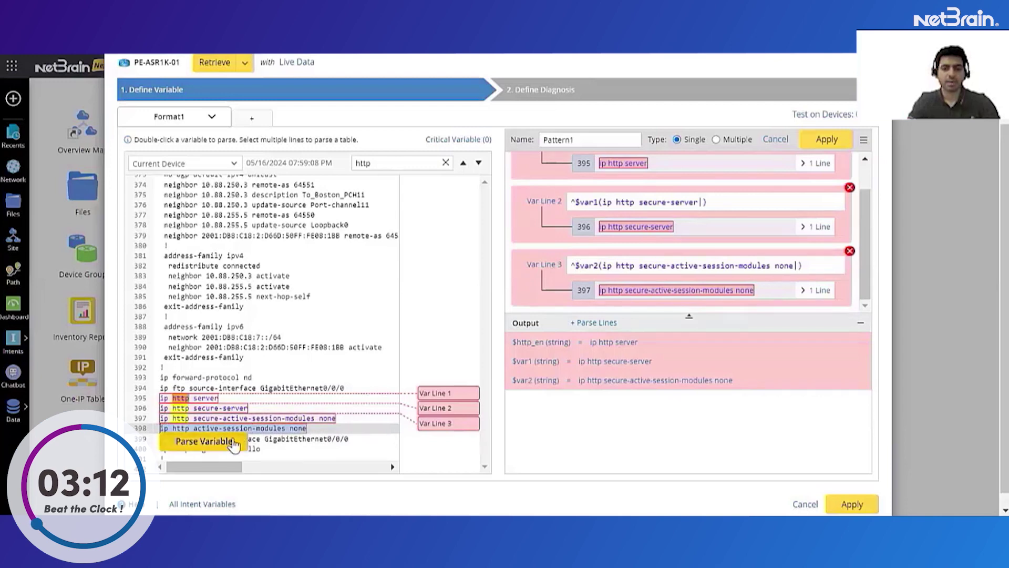
click(204, 444)
Rename the second and third variables to https_en and https_active_en
click(667, 239)
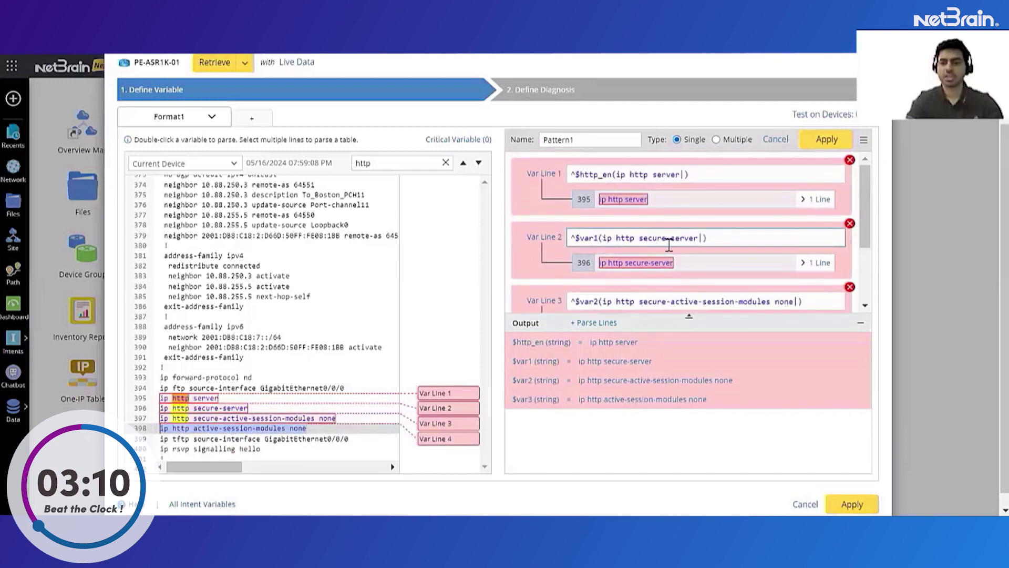
key(BackSpace)
key(BackSpace)
key(BackSpace)
key(BackSpace)
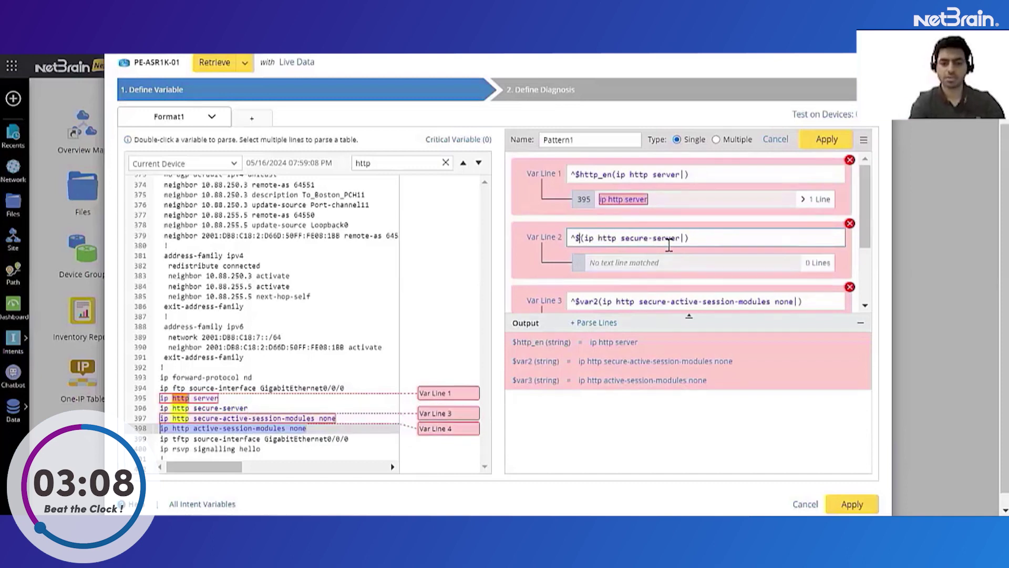
text(https_en)
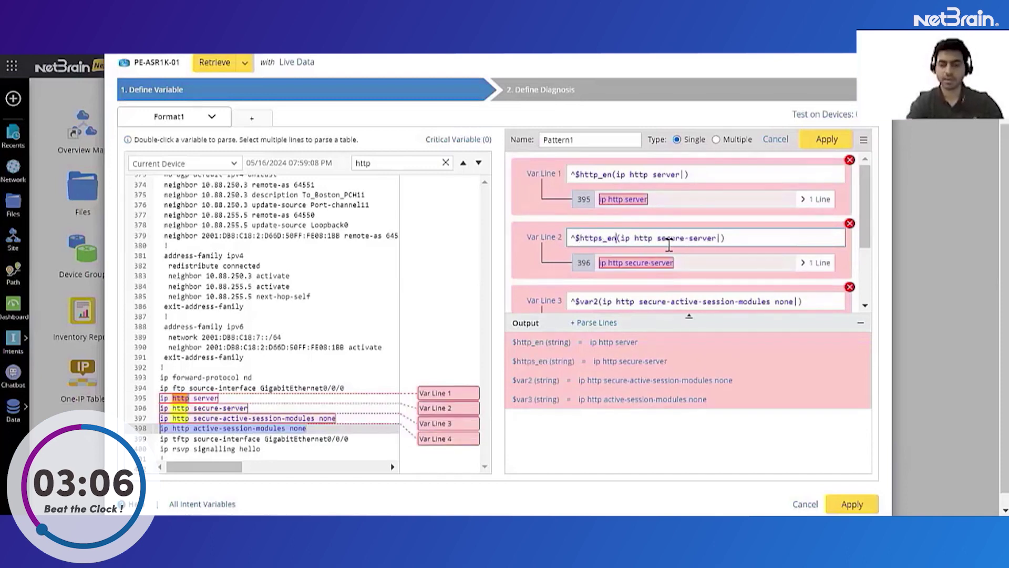
click(610, 298)
key(BackSpace)
key(BackSpace)
key(BackSpace)
key(BackSpace)
text(https)
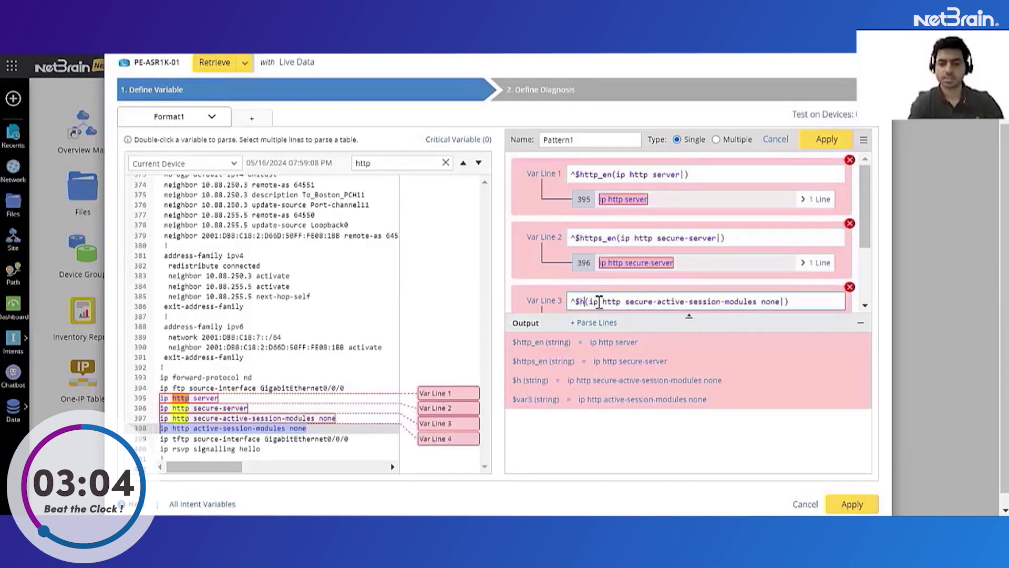
text(_active)
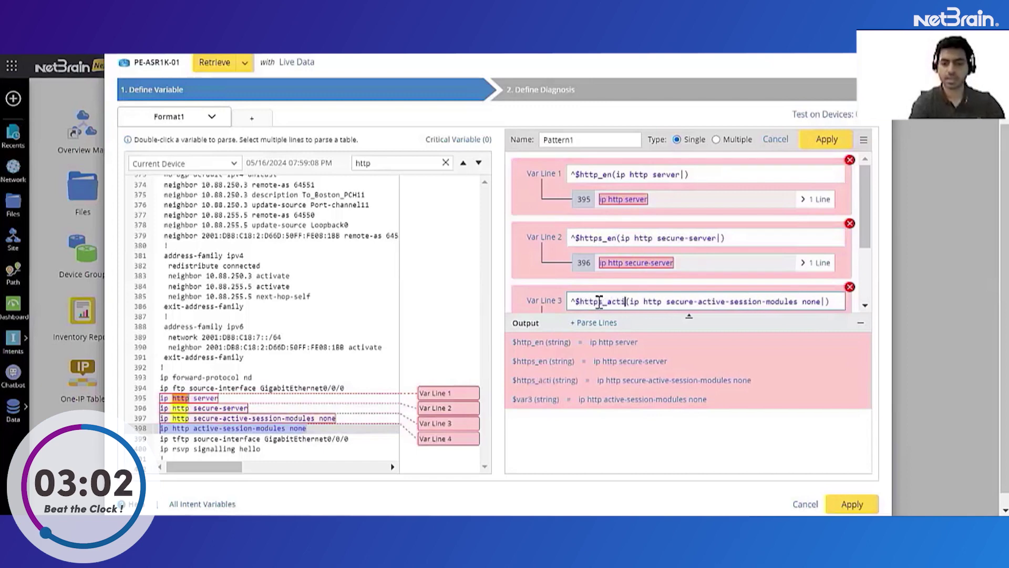
text(_en)
Rename the fourth variable to http_active_en and review all four parsed variables
scroll(599, 302, down, 2)
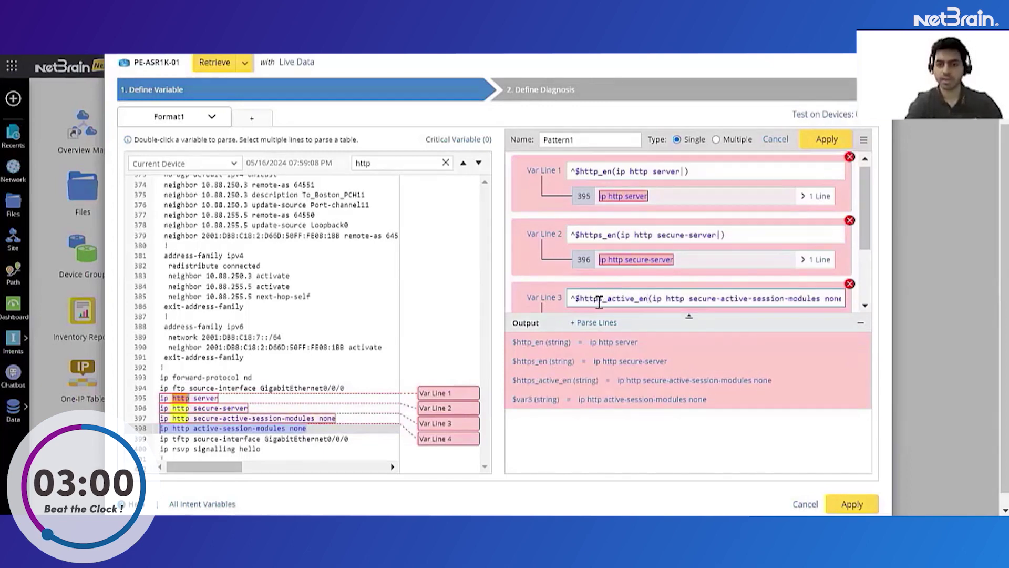
click(601, 270)
key(BackSpace)
key(BackSpace)
key(BackSpace)
key(BackSpace)
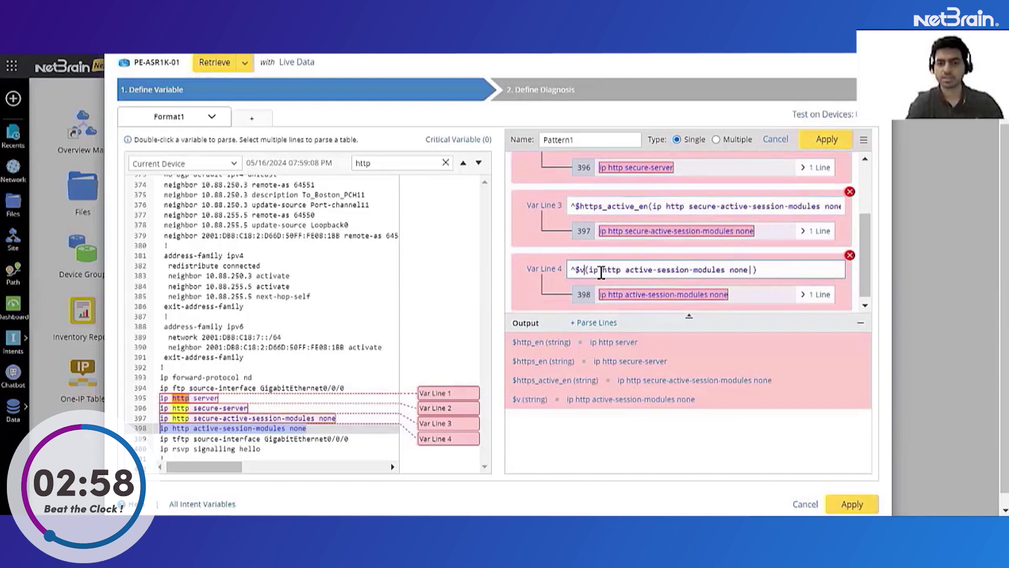
text(http)
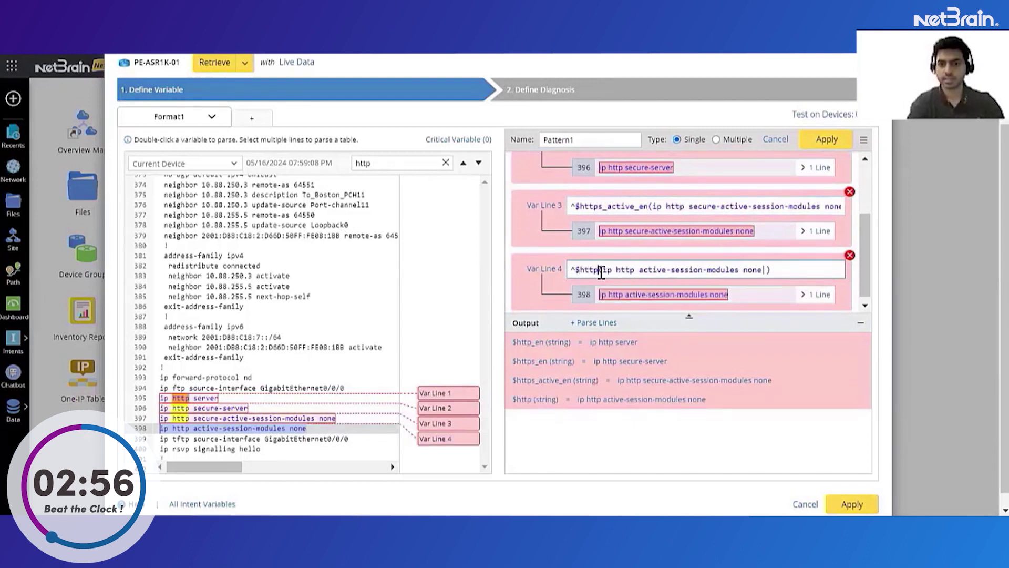
text(_active_)
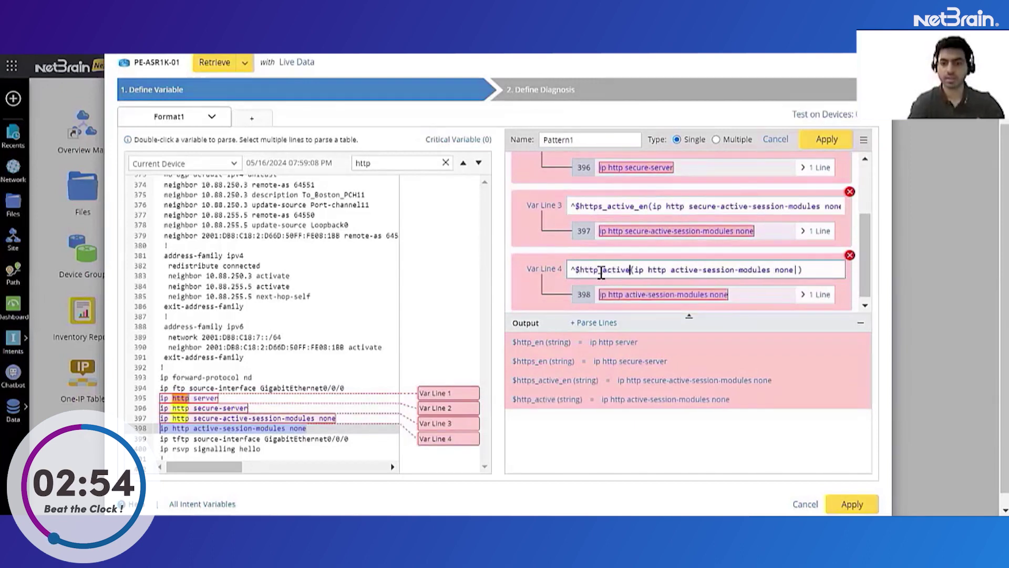
text(en)
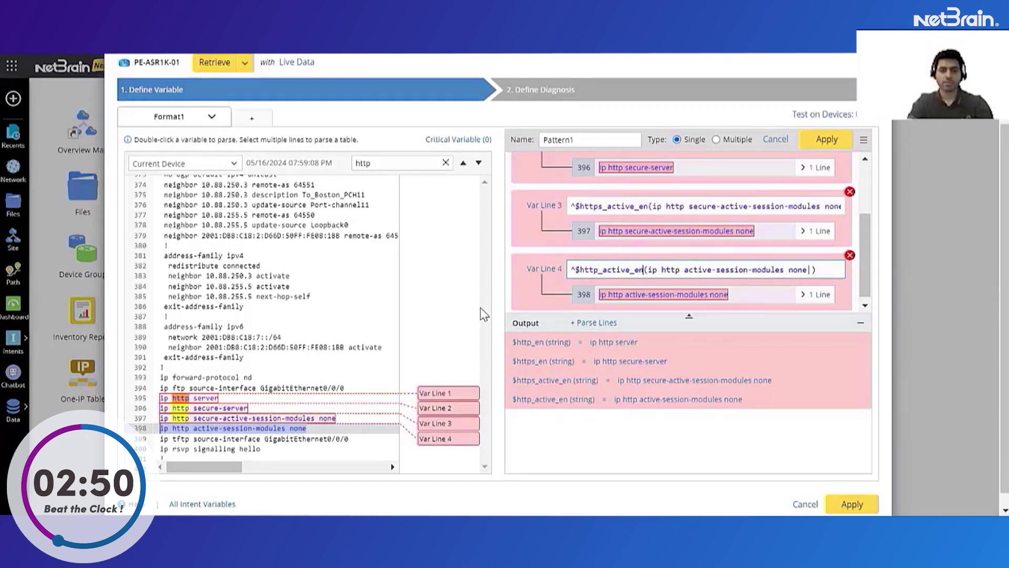
scroll(879, 211, down, 1)
scroll(865, 221, up, 3)
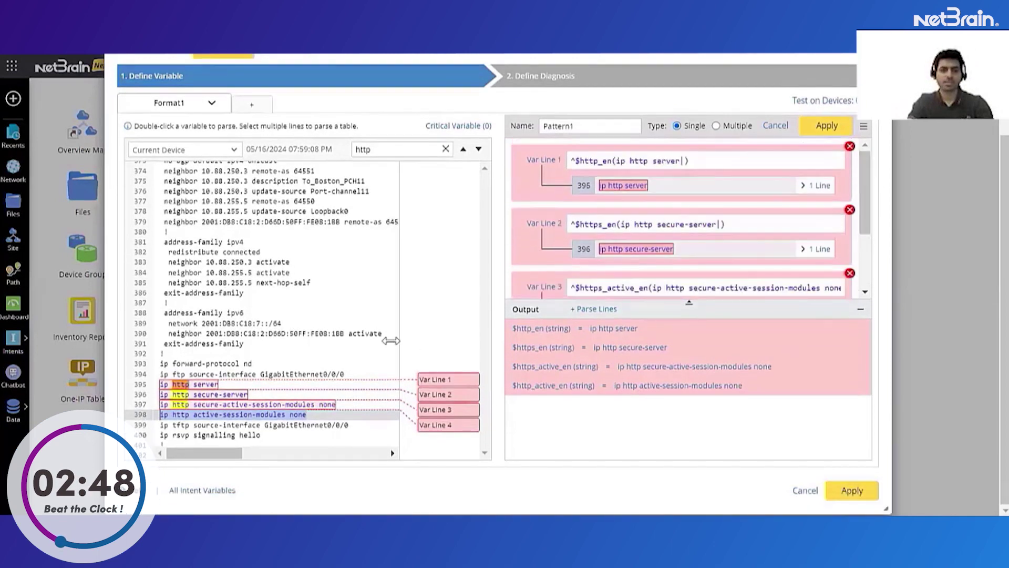
scroll(291, 332, up, 6)
scroll(284, 328, up, 4)
scroll(284, 328, up, 6)
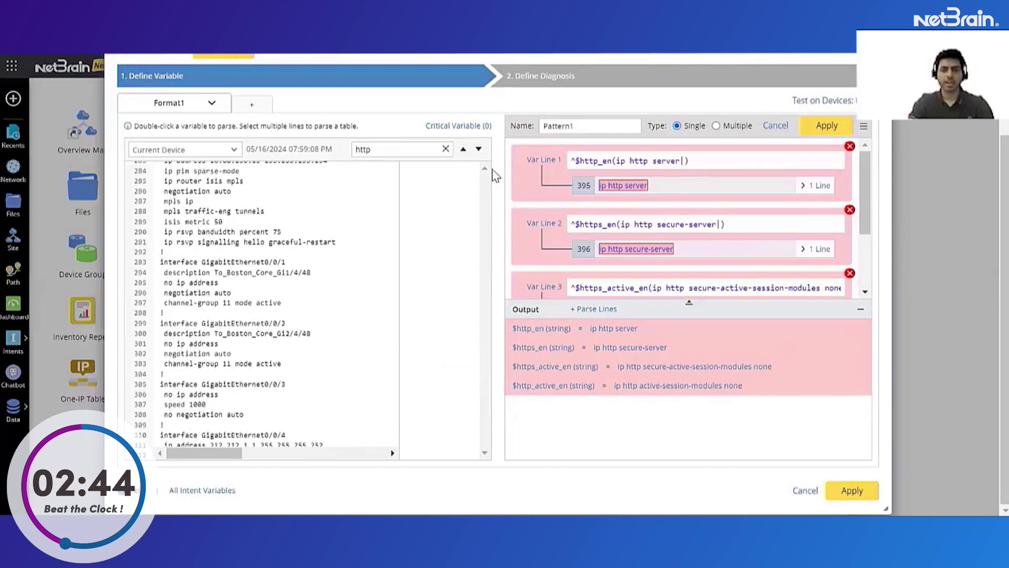
scroll(565, 263, down, 3)
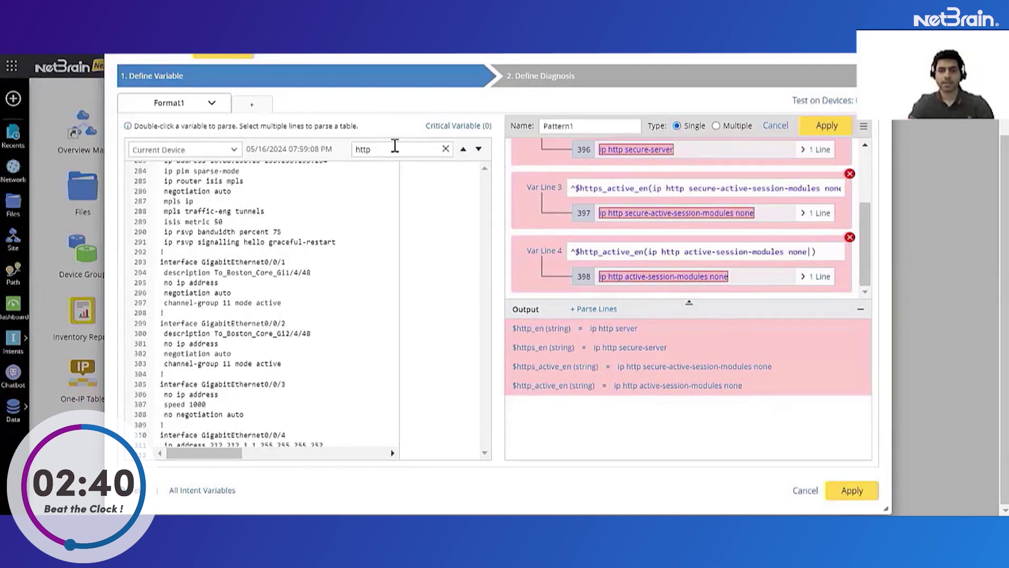
Search the config for 'version' and parse 16.9 on line 8 as float variable version
double_click(386, 151)
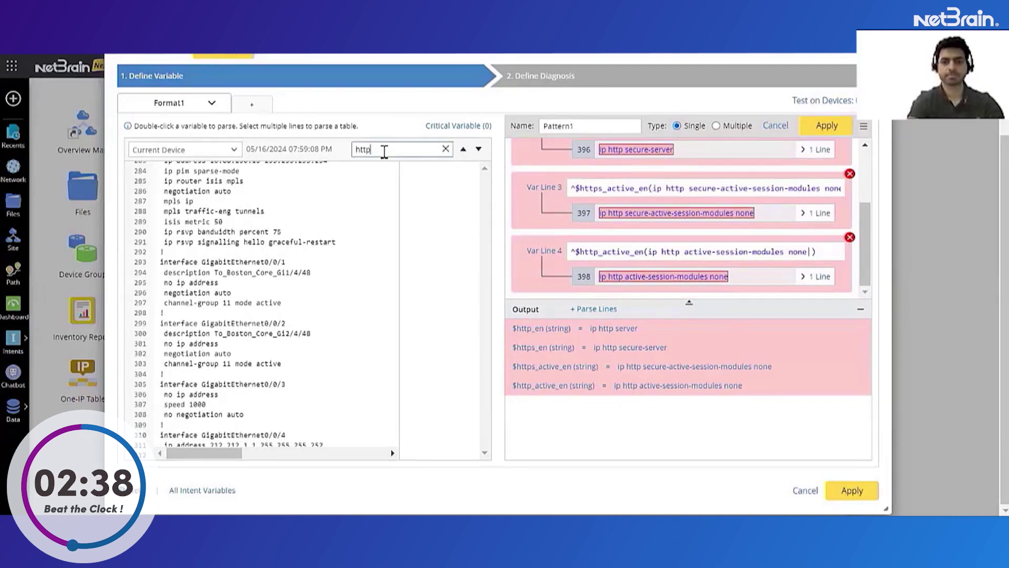
key(BackSpace)
text(version)
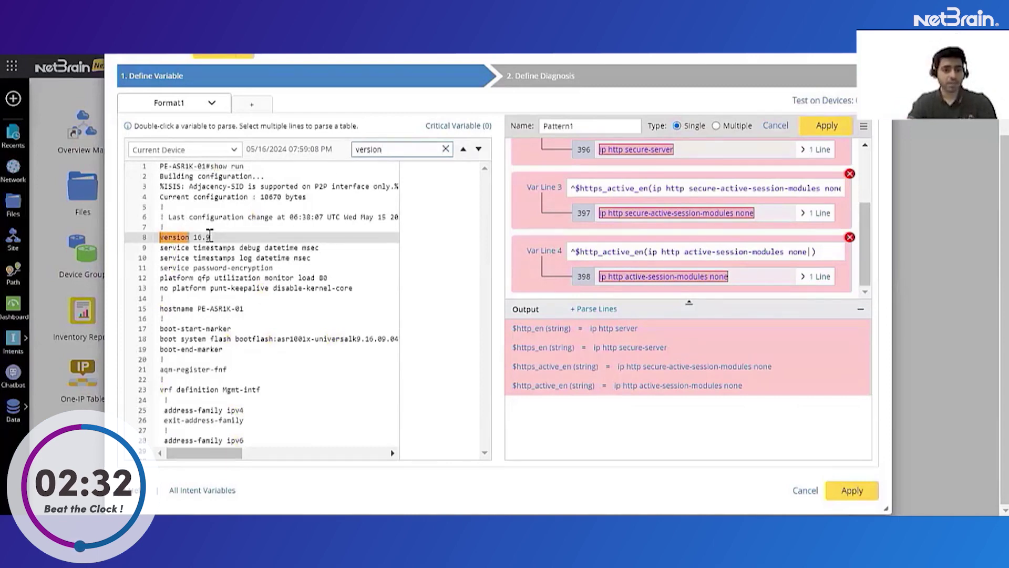
drag(194, 238, 213, 238)
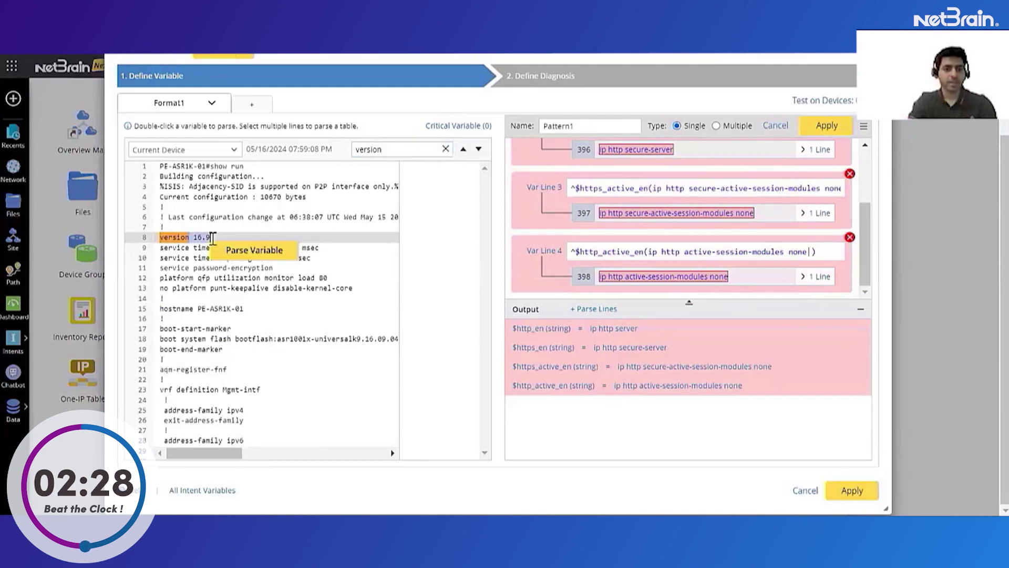
click(254, 249)
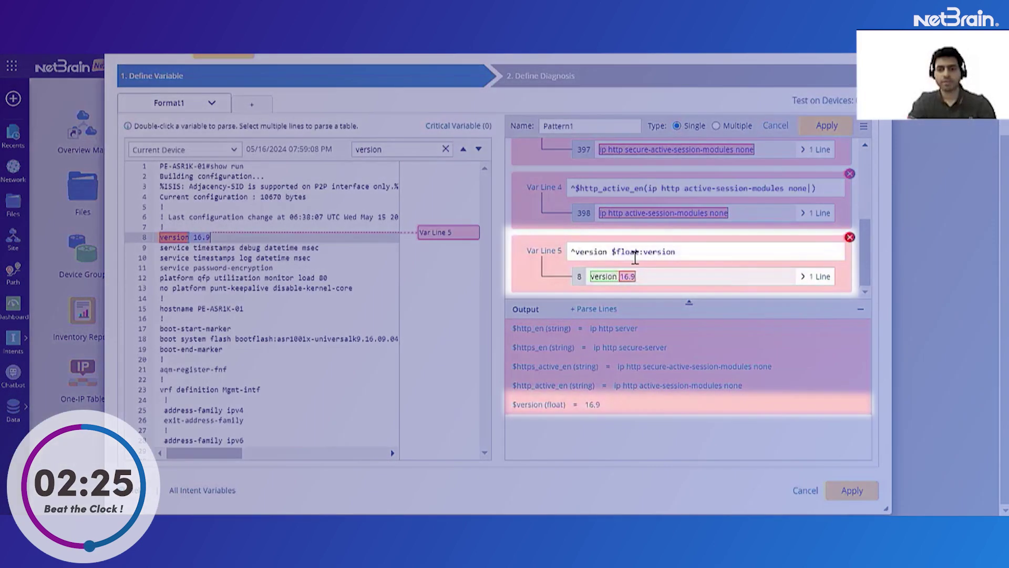
click(637, 255)
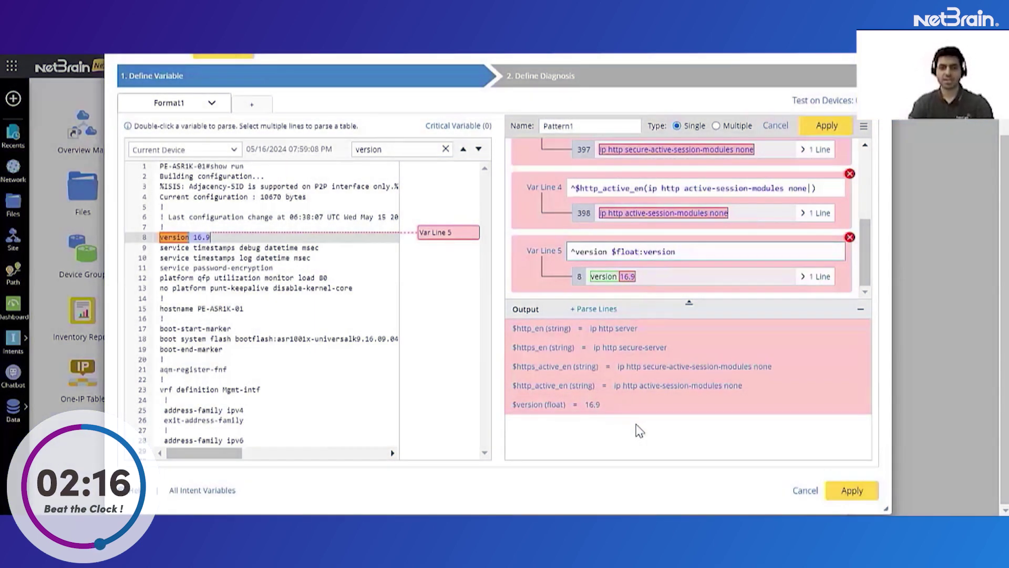
Apply the variable changes and continue to the diagnosis definition step
click(840, 492)
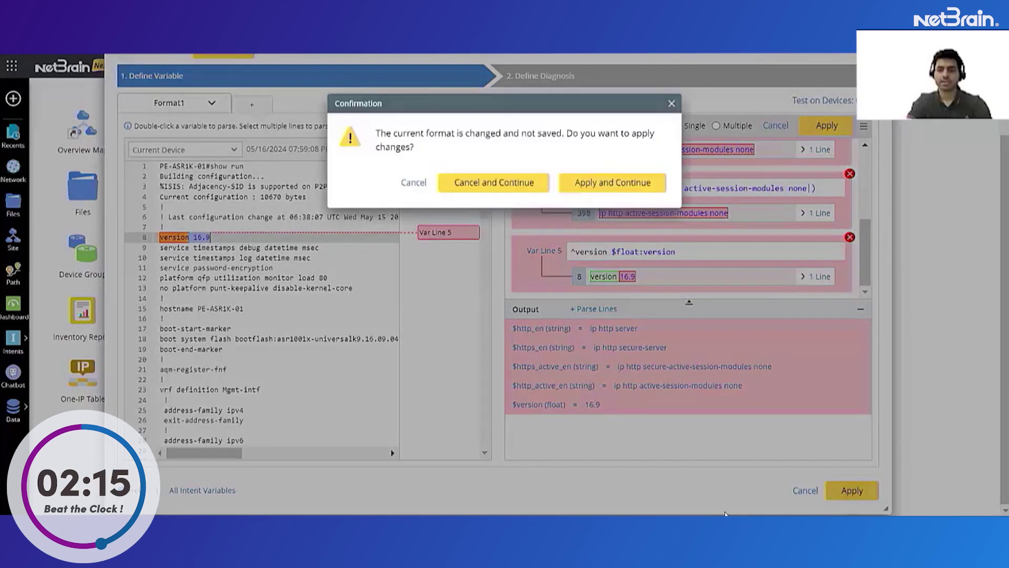
click(593, 188)
click(572, 79)
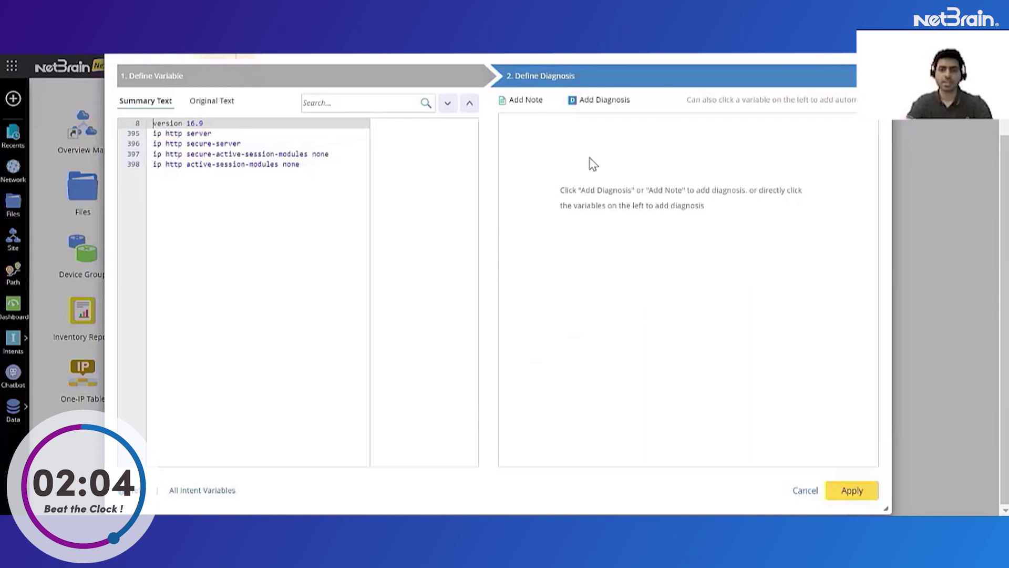
Add a diagnosis named 'Conditions check for Vulnerability'
click(611, 99)
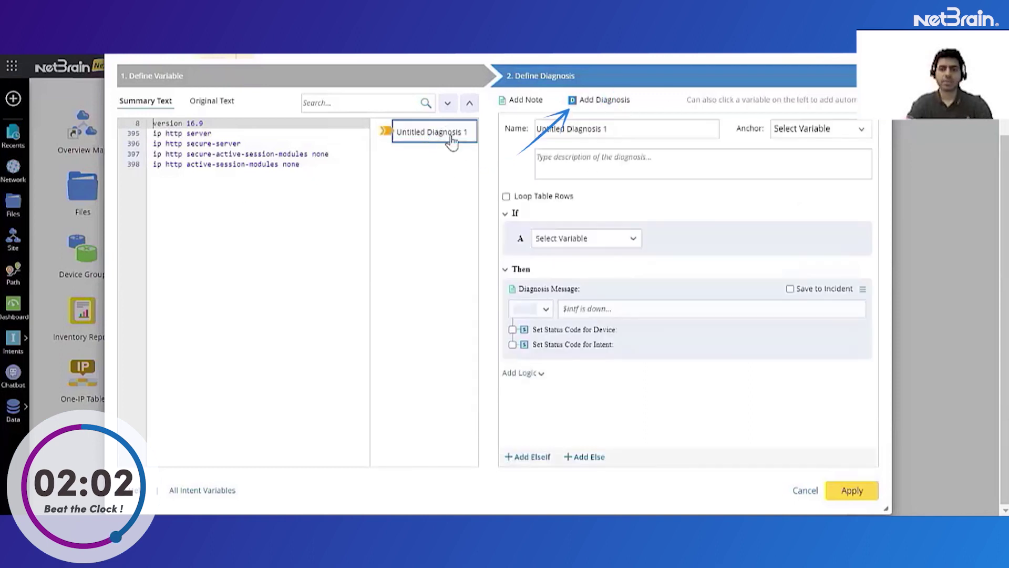
triple_click(631, 131)
key(BackSpace)
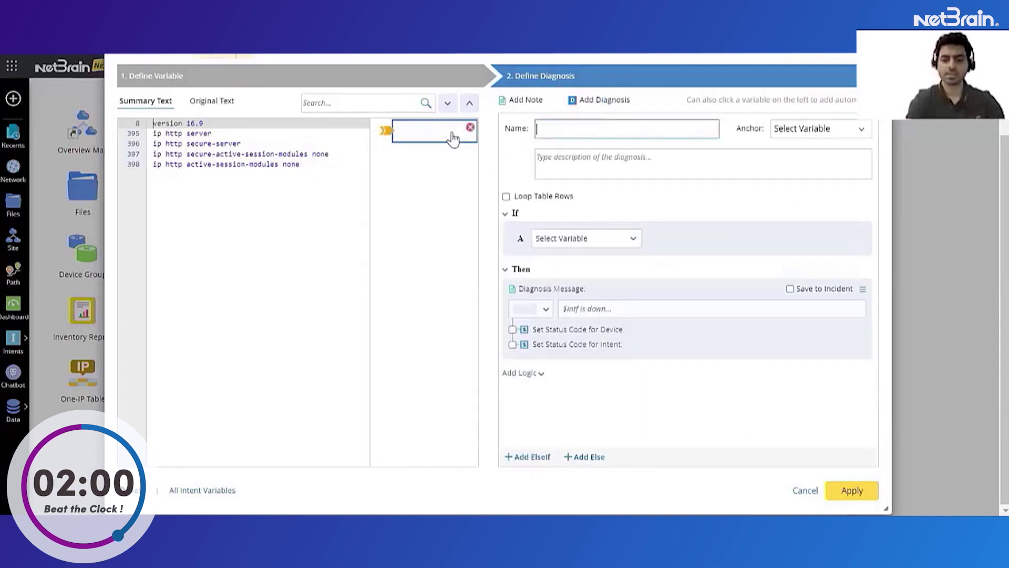
text(Conditi)
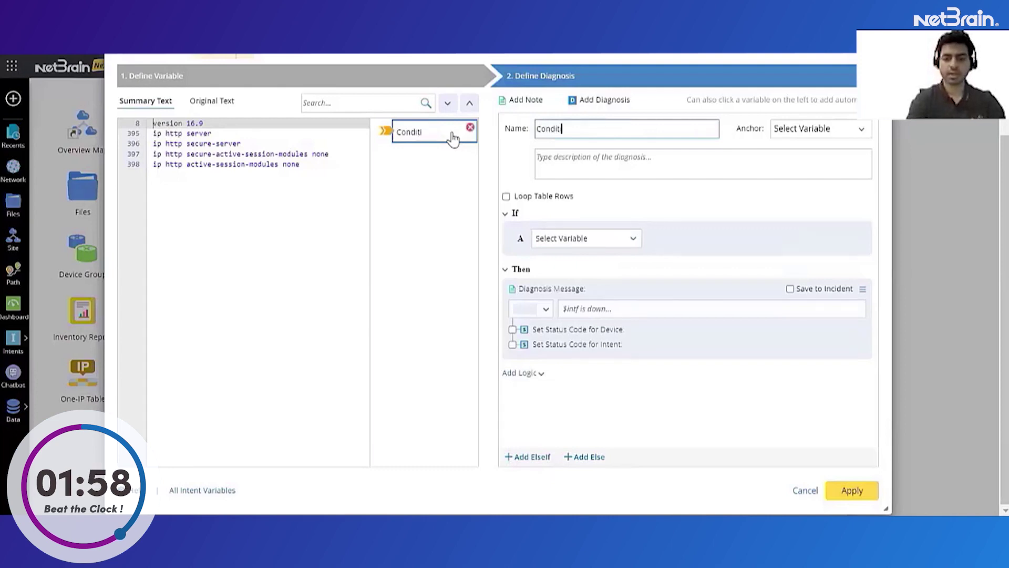
text(ons check for)
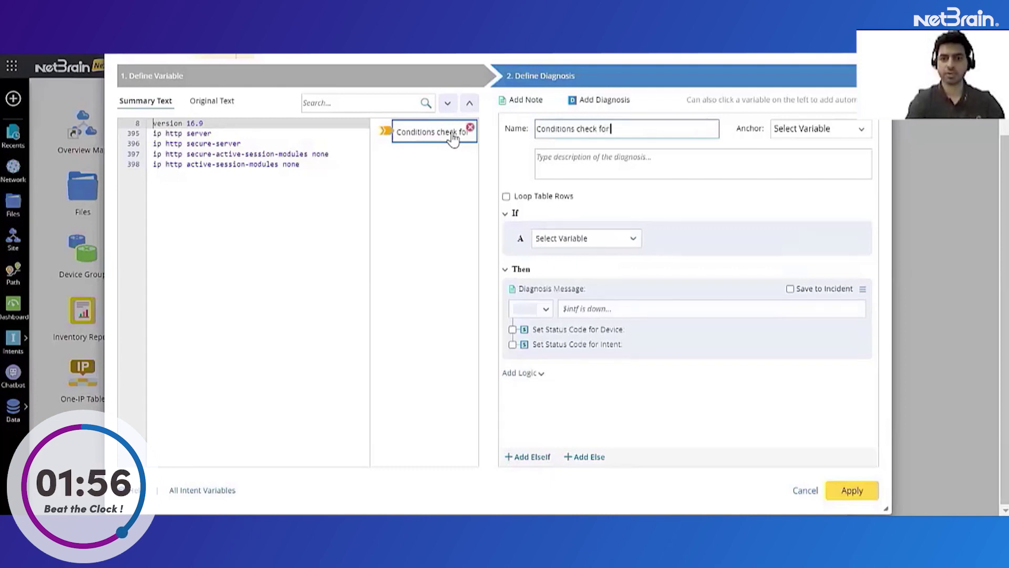
text( Vulnerability)
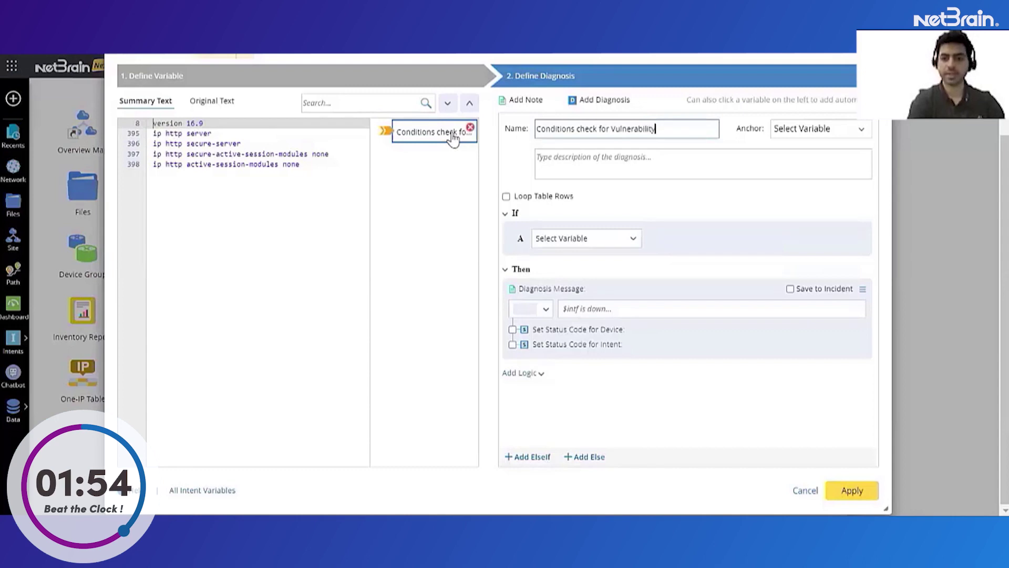
Set condition A to version greater or equal to 15
click(610, 239)
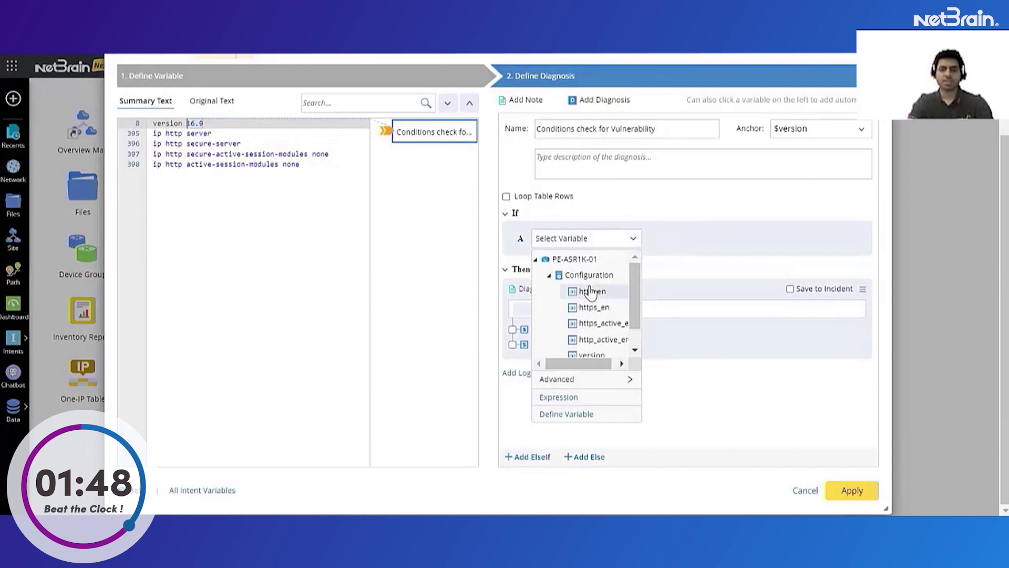
scroll(592, 316, down, 1)
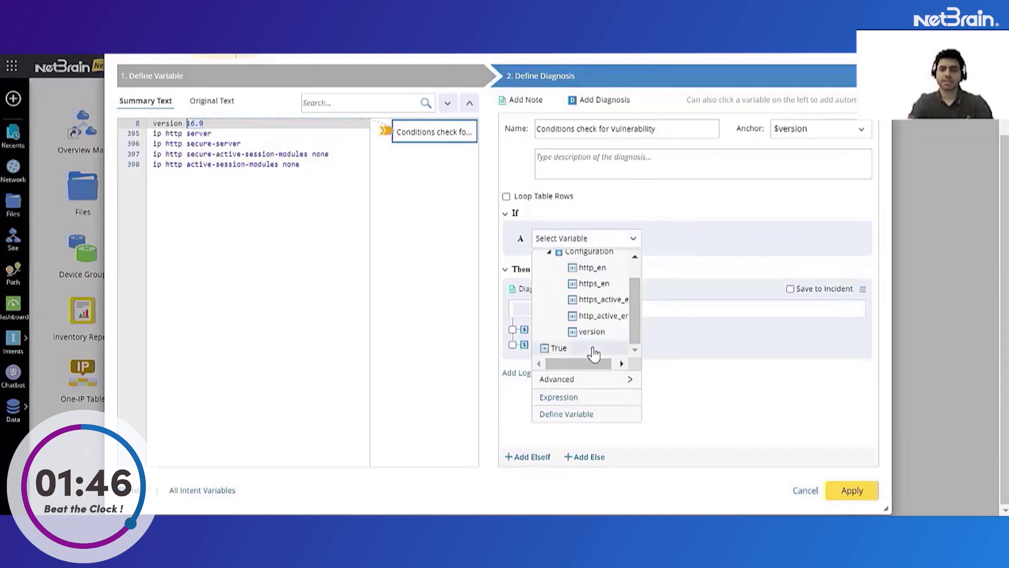
click(592, 331)
click(704, 262)
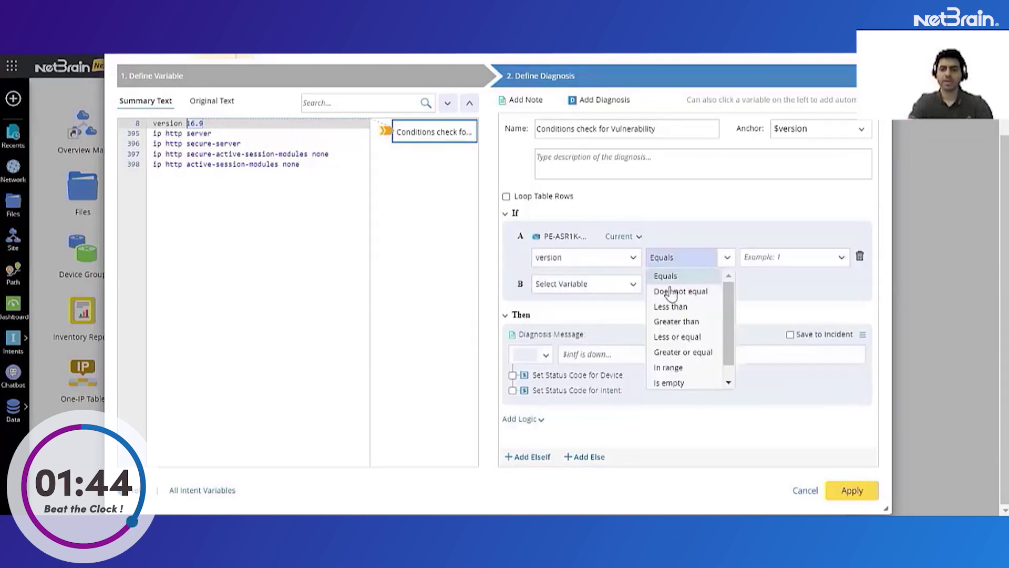
click(675, 322)
click(689, 258)
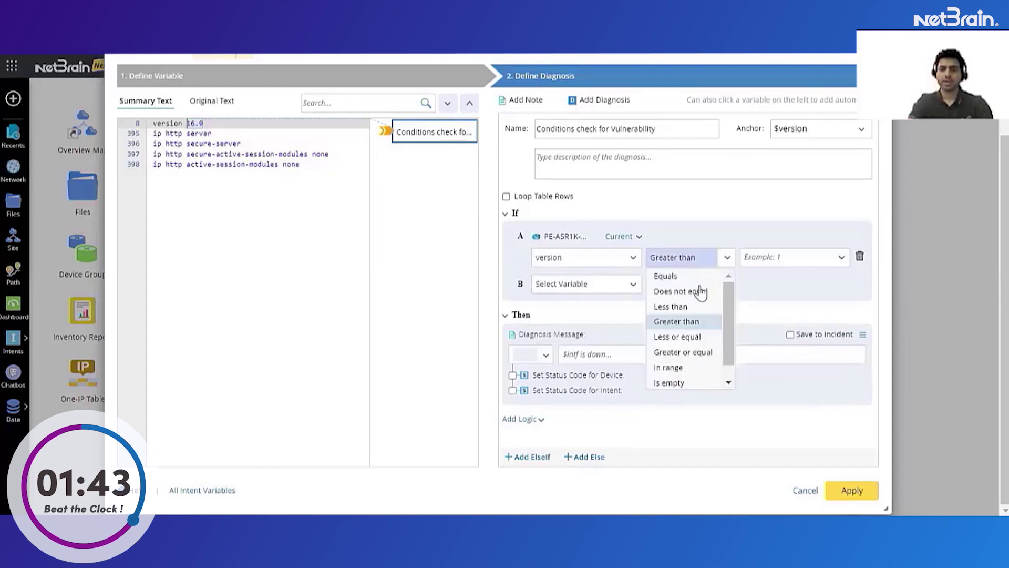
click(684, 351)
click(780, 257)
text(15)
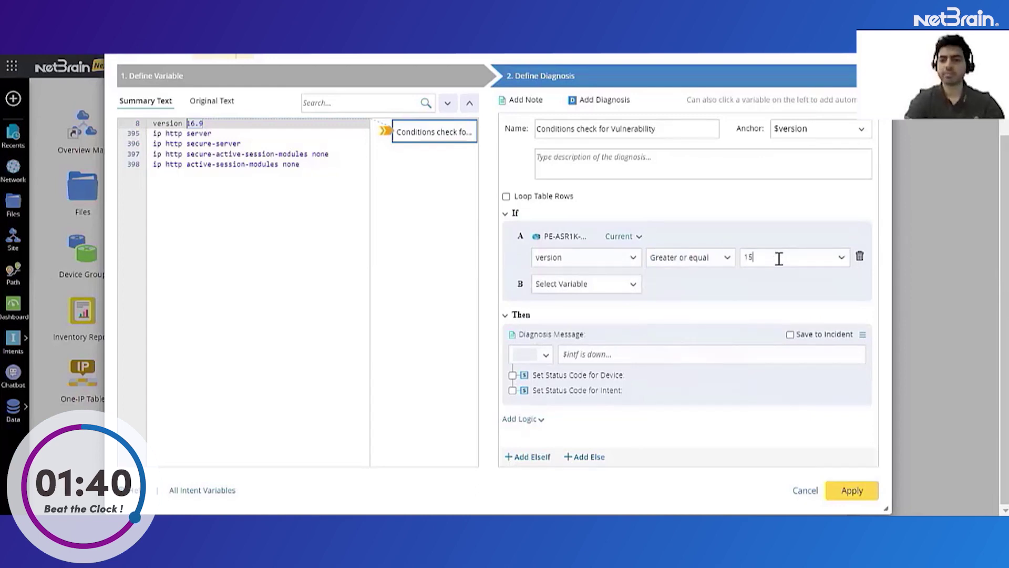
Add condition B http_en is not empty and condition C http_active_en is empty
click(625, 289)
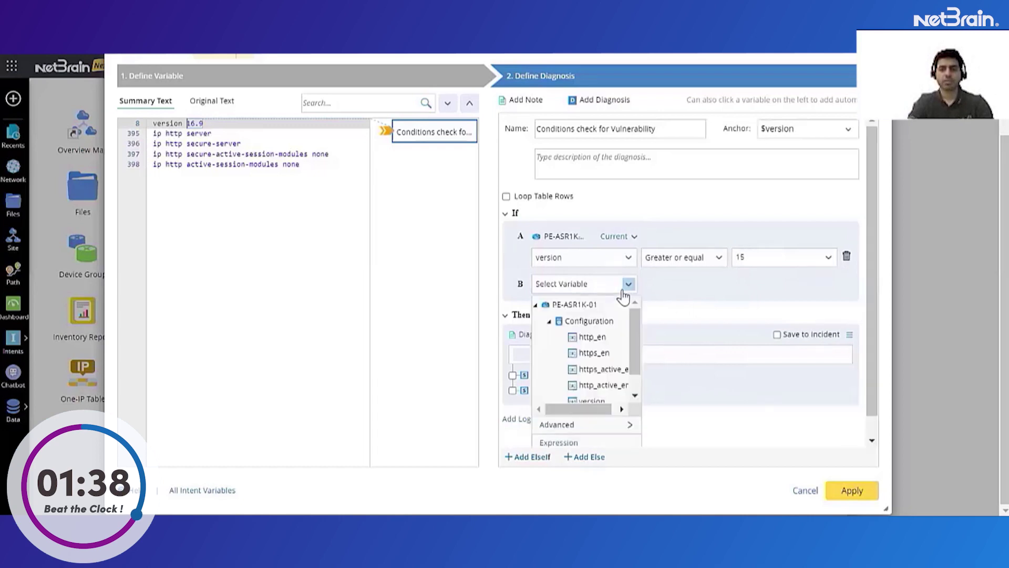
click(594, 337)
click(673, 308)
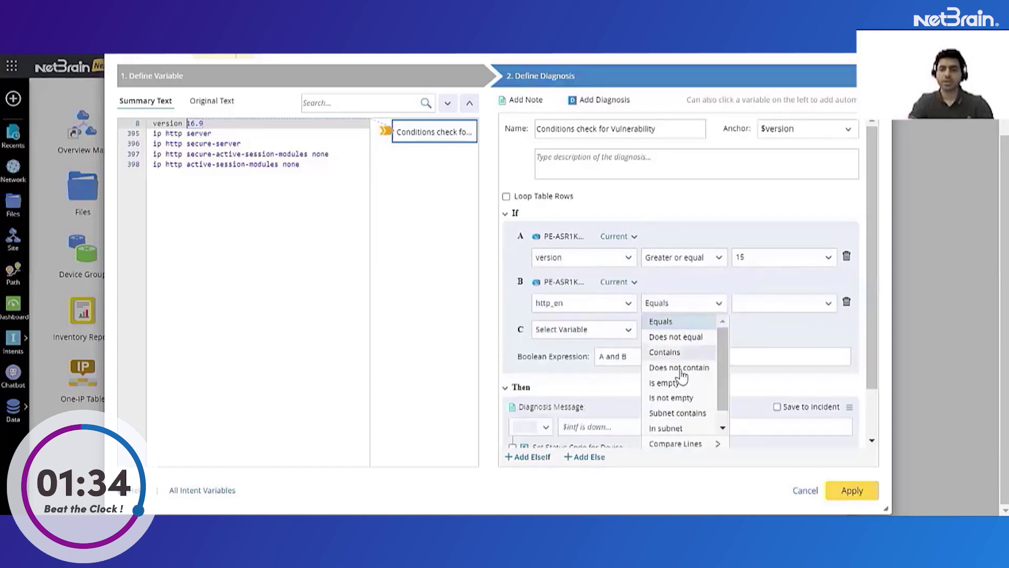
click(679, 398)
click(582, 331)
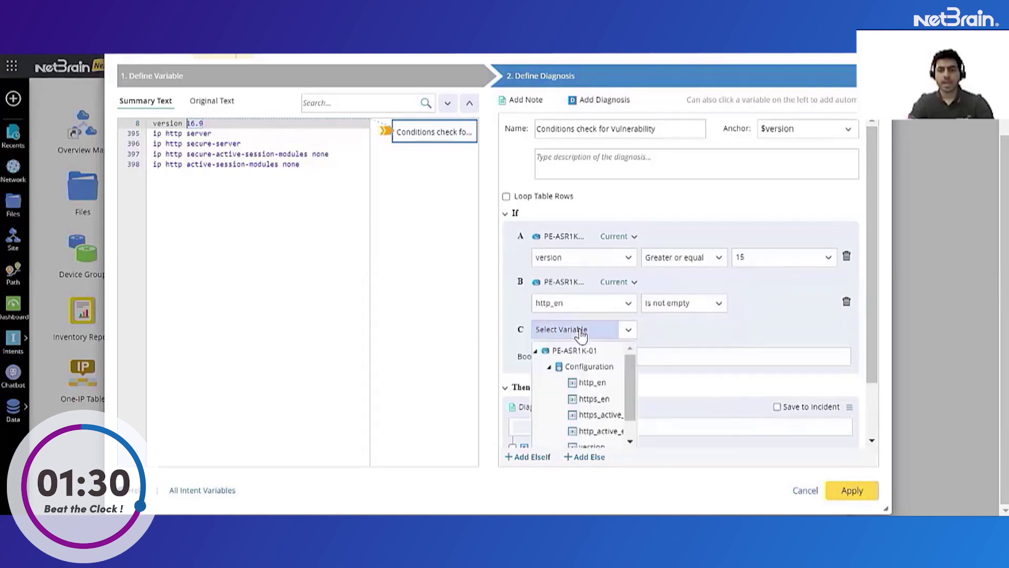
scroll(626, 368, down, 1)
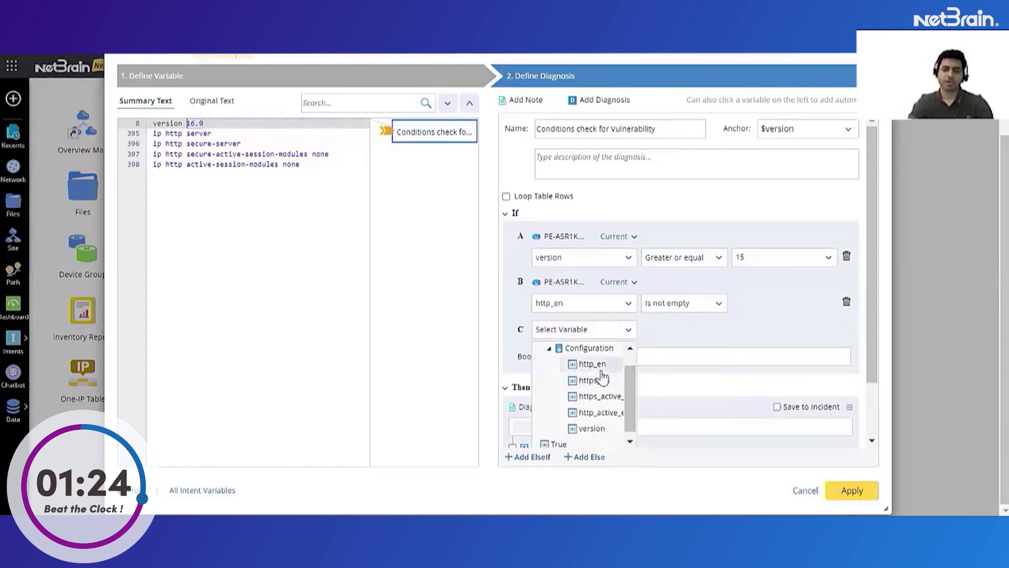
click(596, 413)
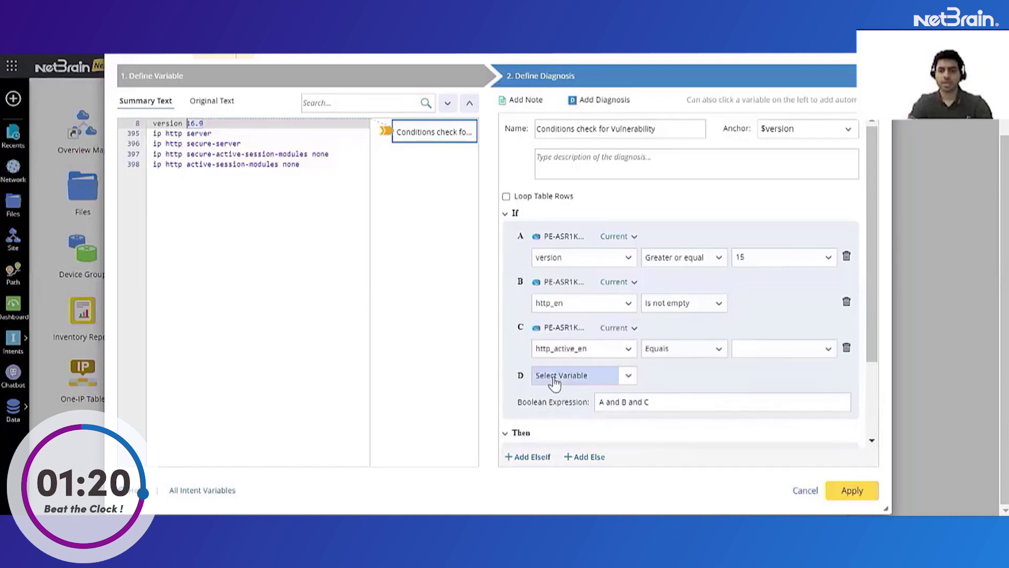
click(674, 353)
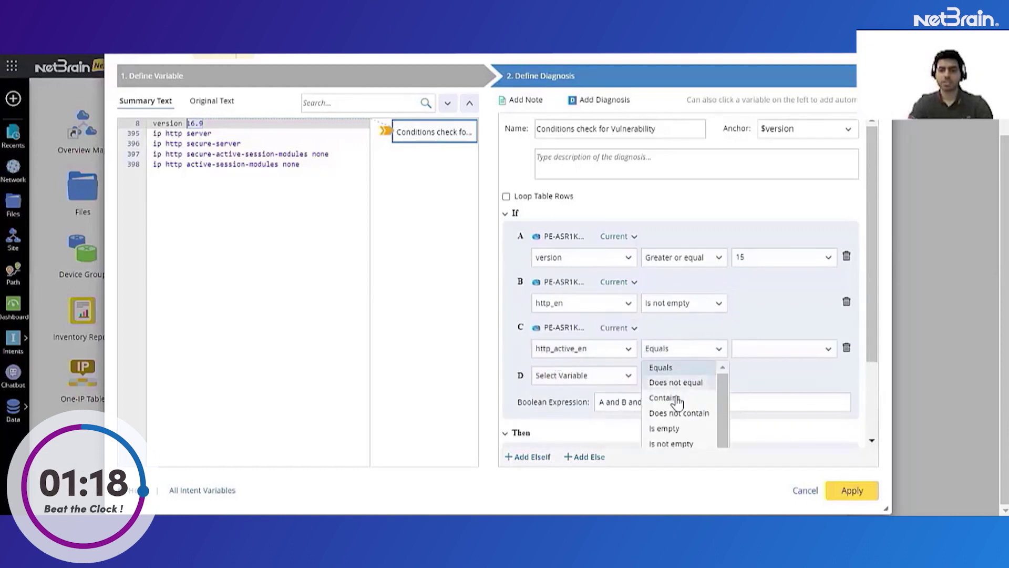
click(665, 429)
Add condition D https_en is not empty and condition E https_active_en is empty
scroll(657, 321, down, 1)
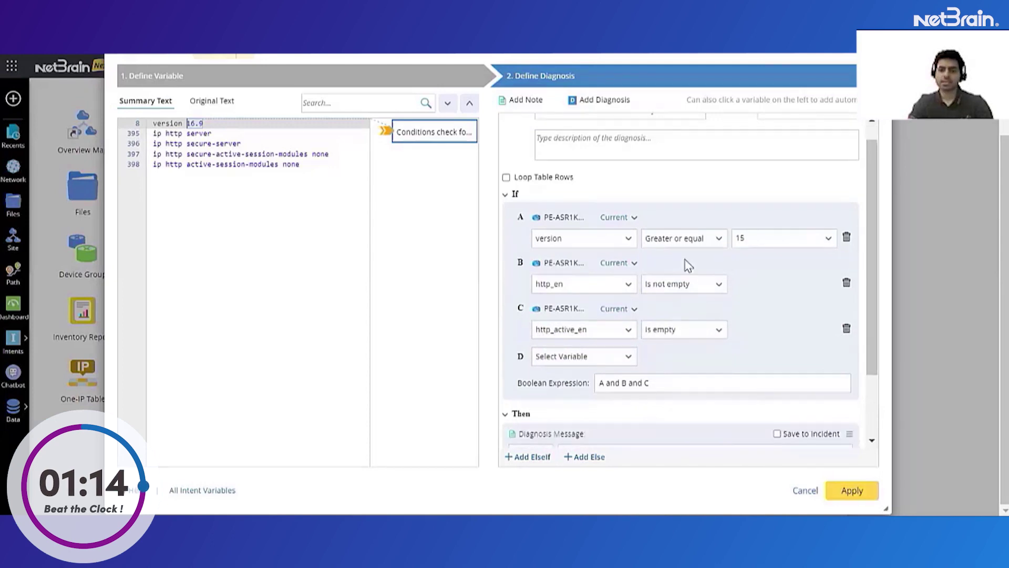
scroll(686, 264, down, 1)
click(570, 340)
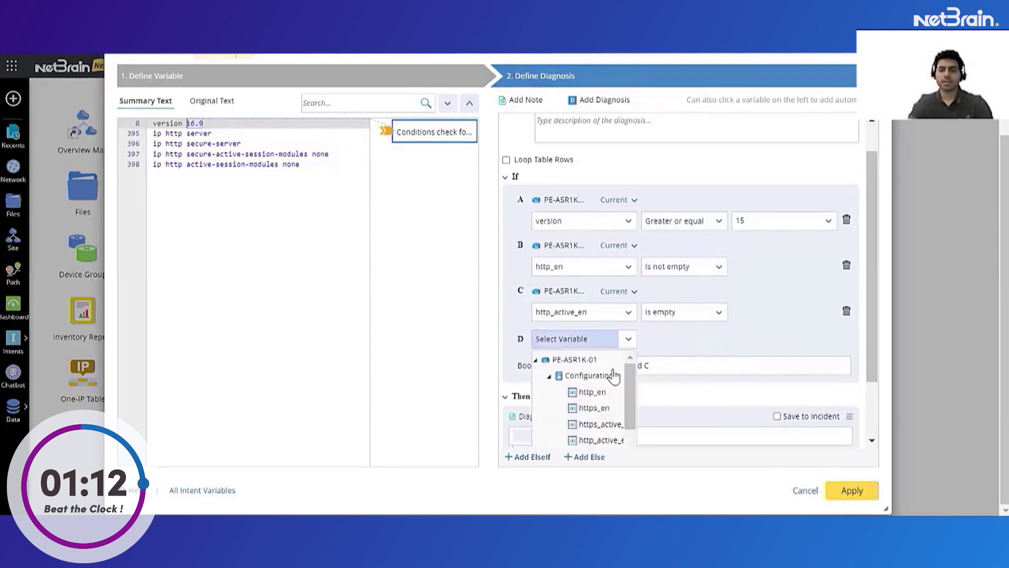
scroll(620, 389, down, 2)
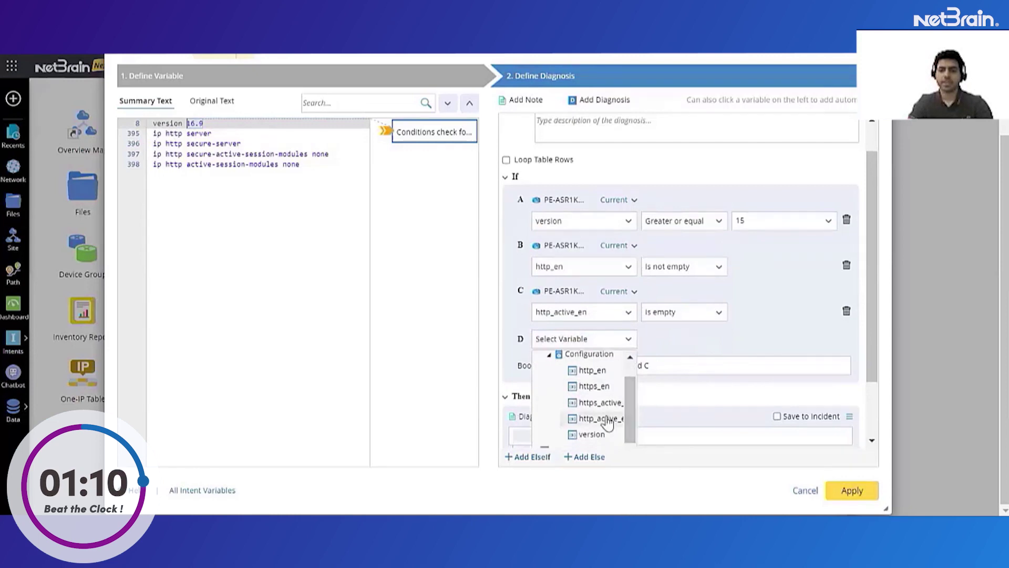
click(599, 386)
click(668, 363)
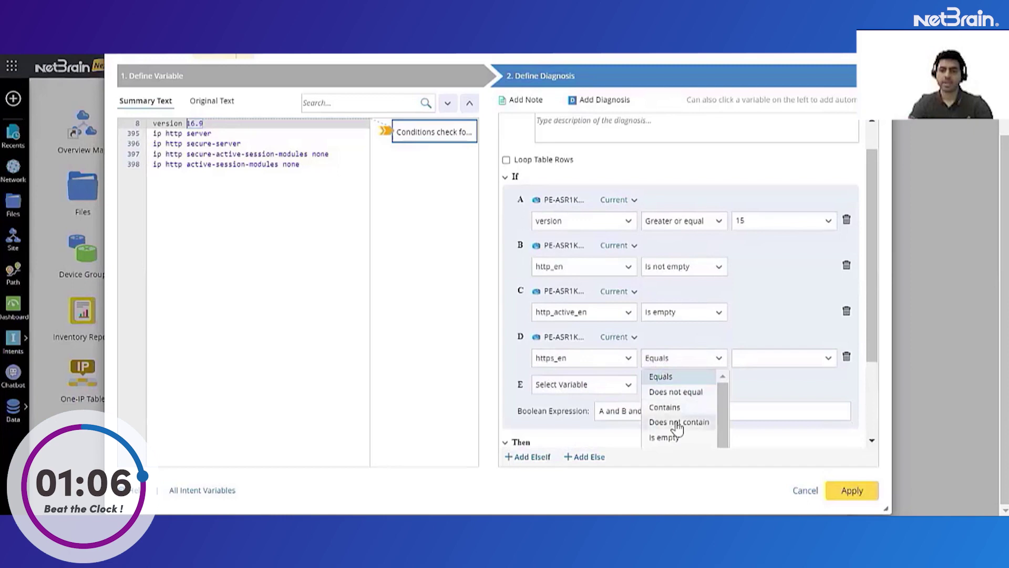
scroll(690, 432, down, 1)
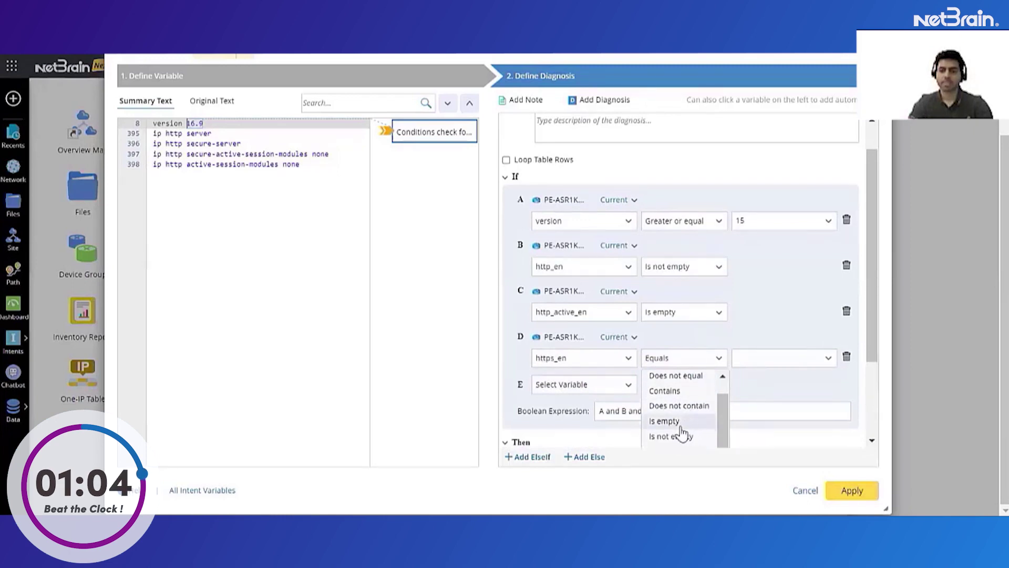
click(678, 435)
scroll(868, 289, down, 2)
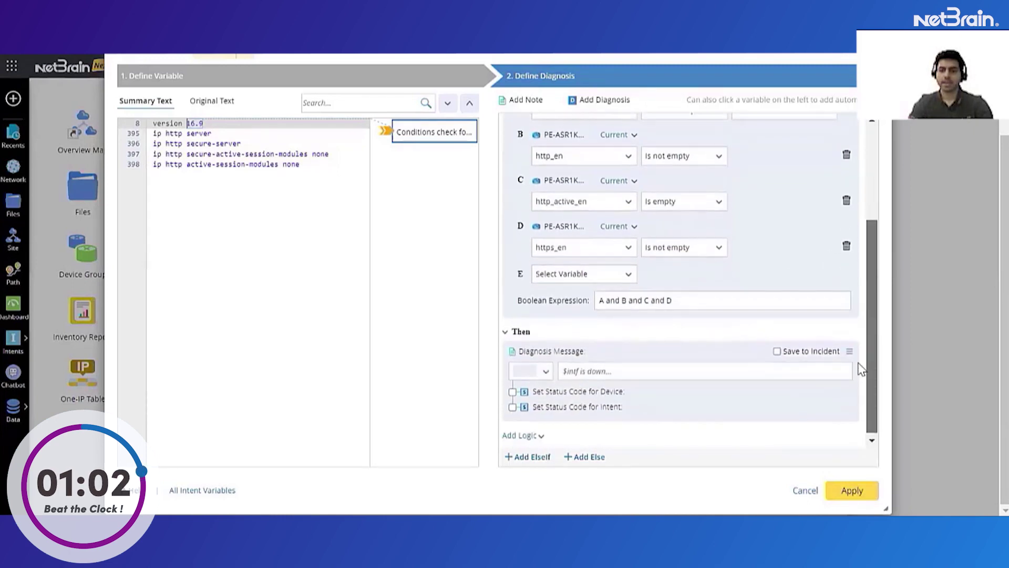
click(626, 275)
drag(631, 332, 628, 358)
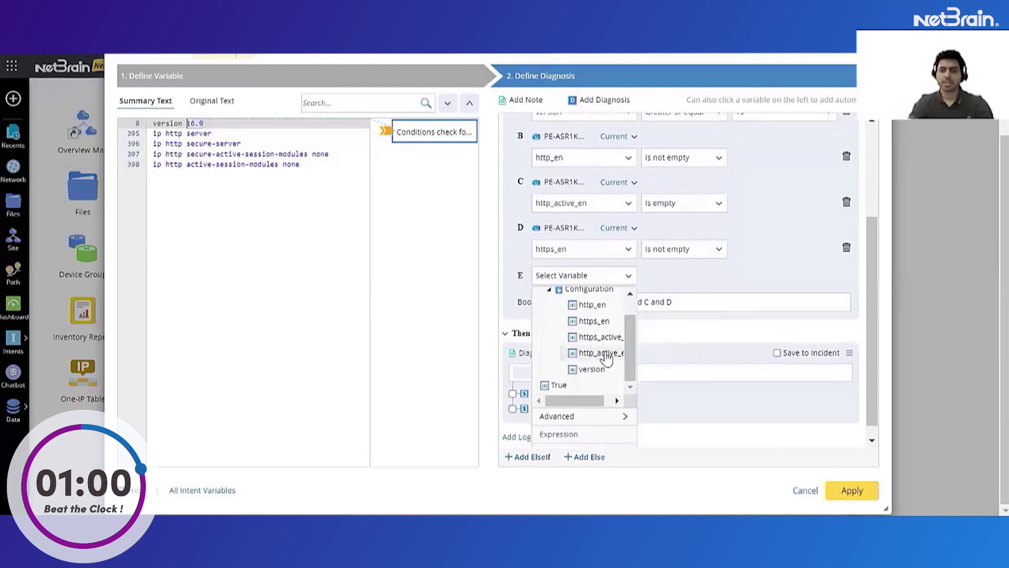
click(599, 338)
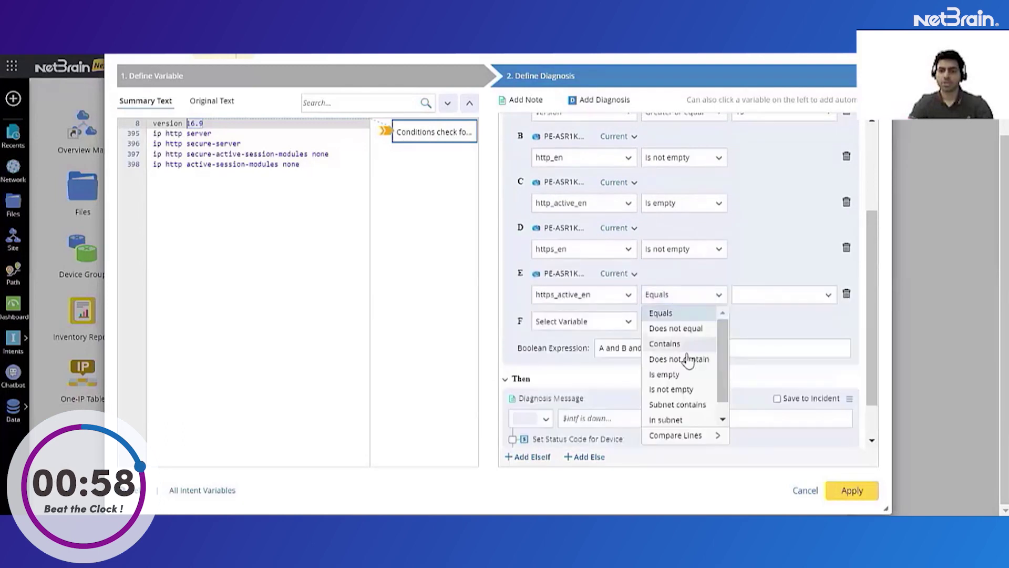
click(678, 375)
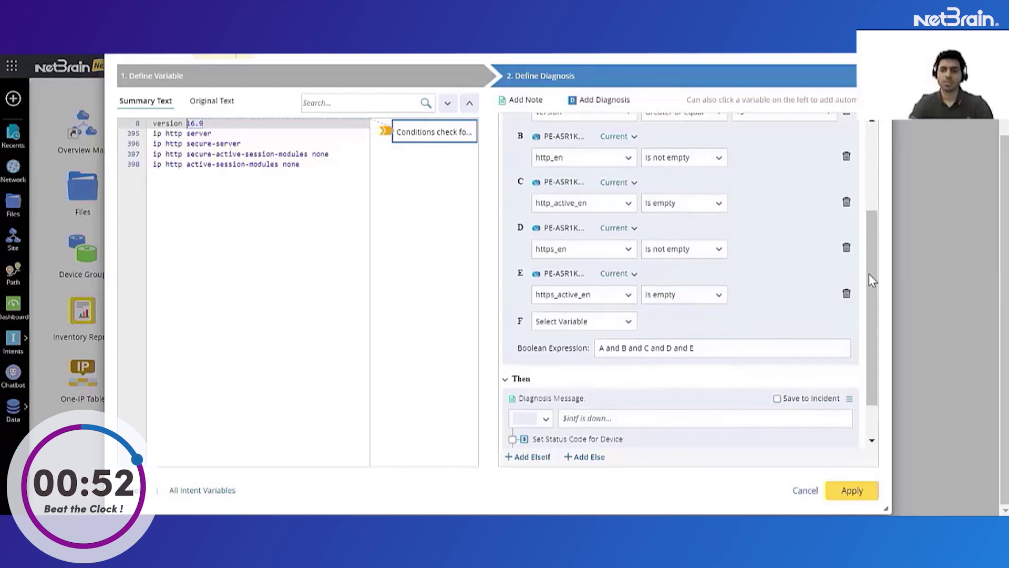
Replace the Boolean Expression with 'A and ((B and C) or (D and E))'
scroll(868, 273, down, 1)
drag(734, 285, 517, 278)
key(BackSpace)
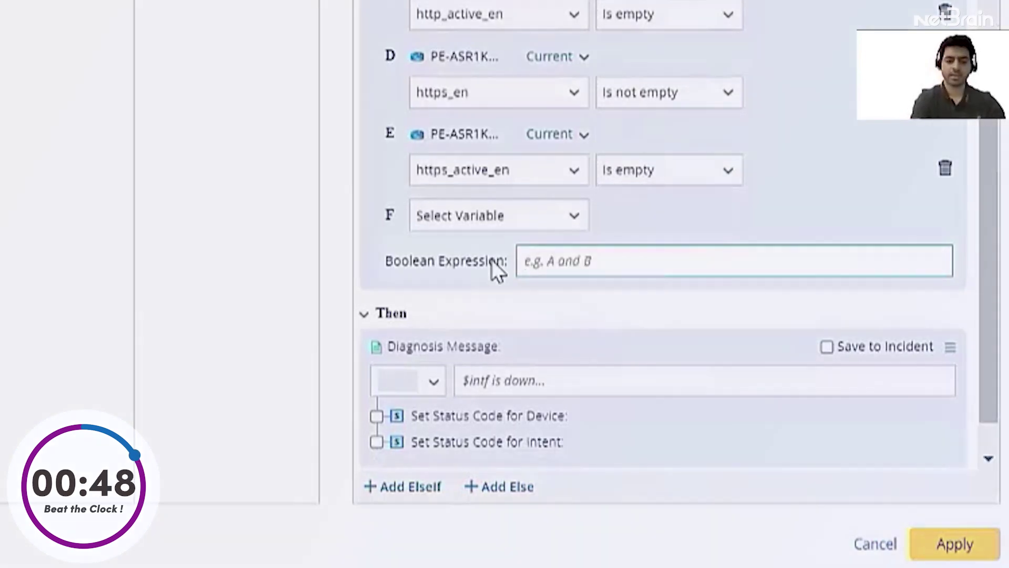
text(A and )
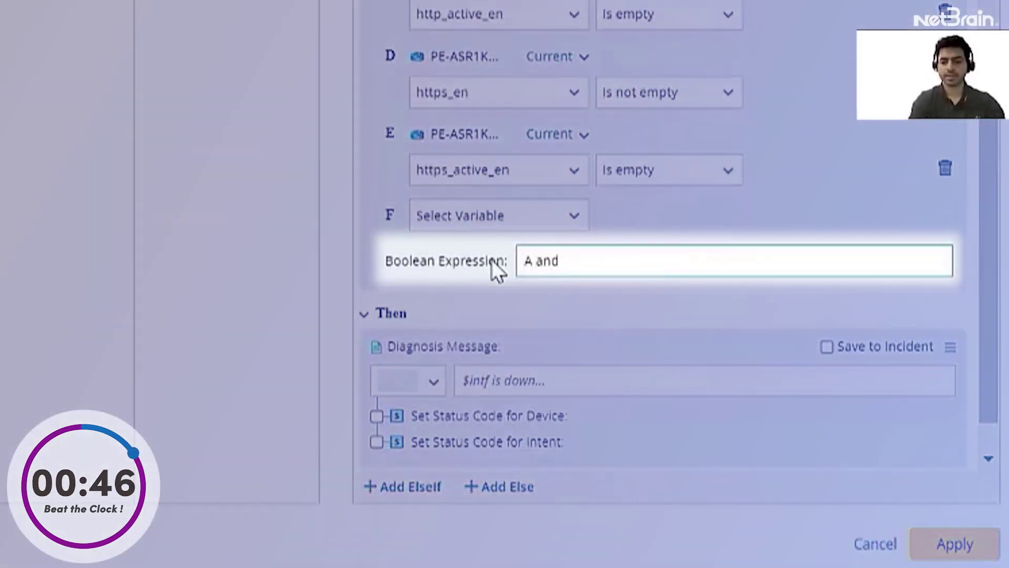
text(((B and C)
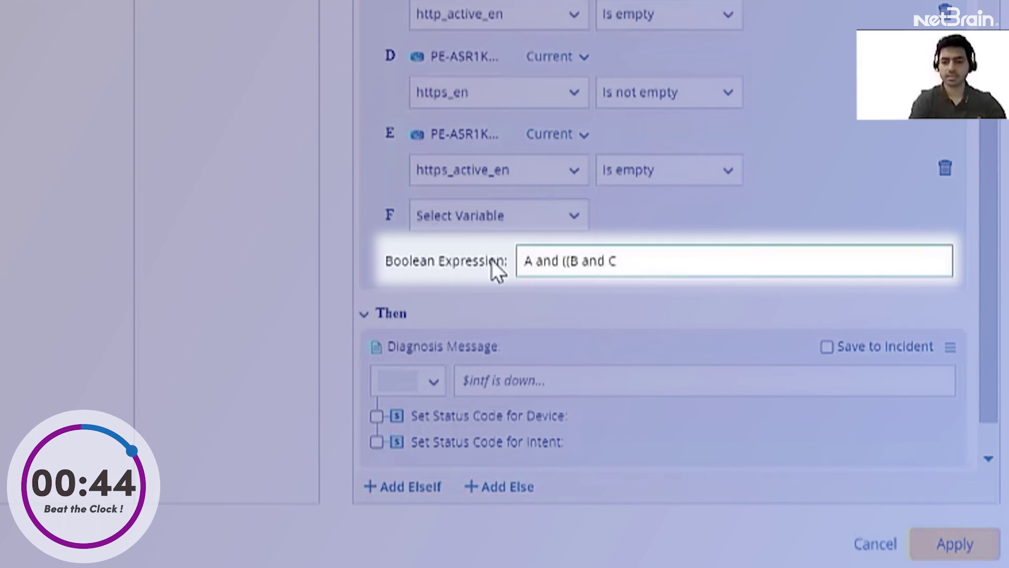
text() or (D and E)
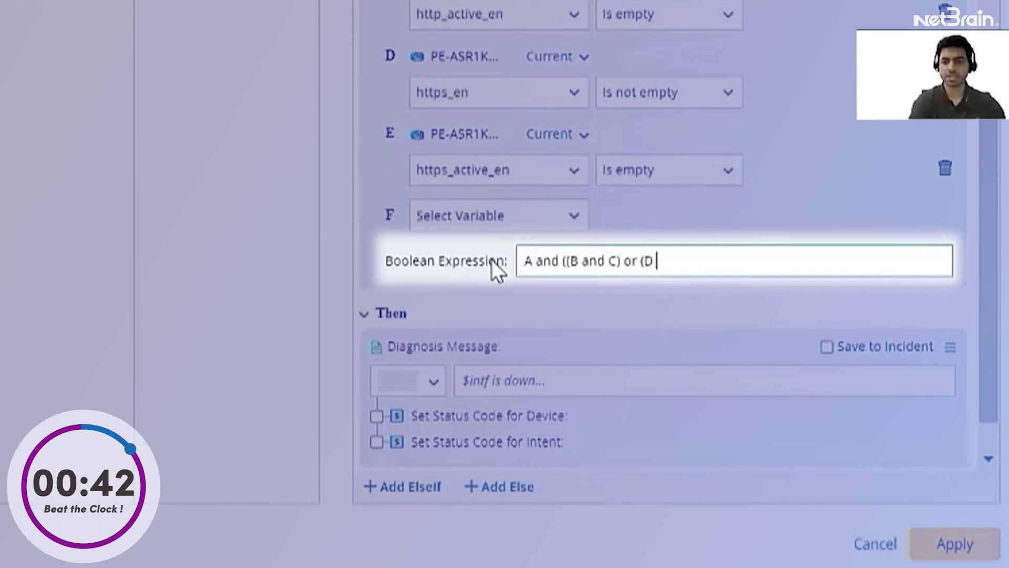
text()))
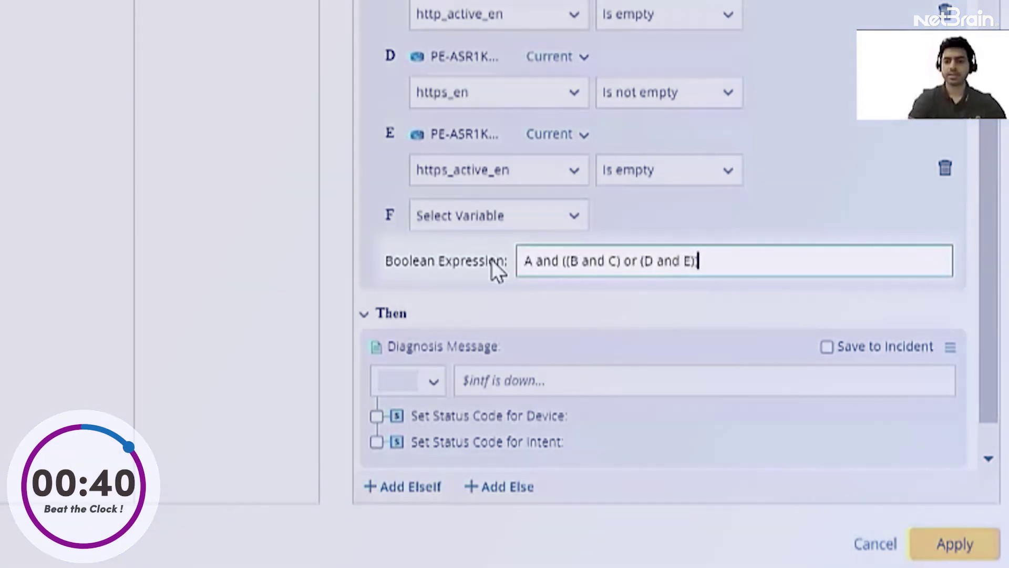
Show a pink 'Device is vulnerable' message and set Error status for device and intent
click(429, 388)
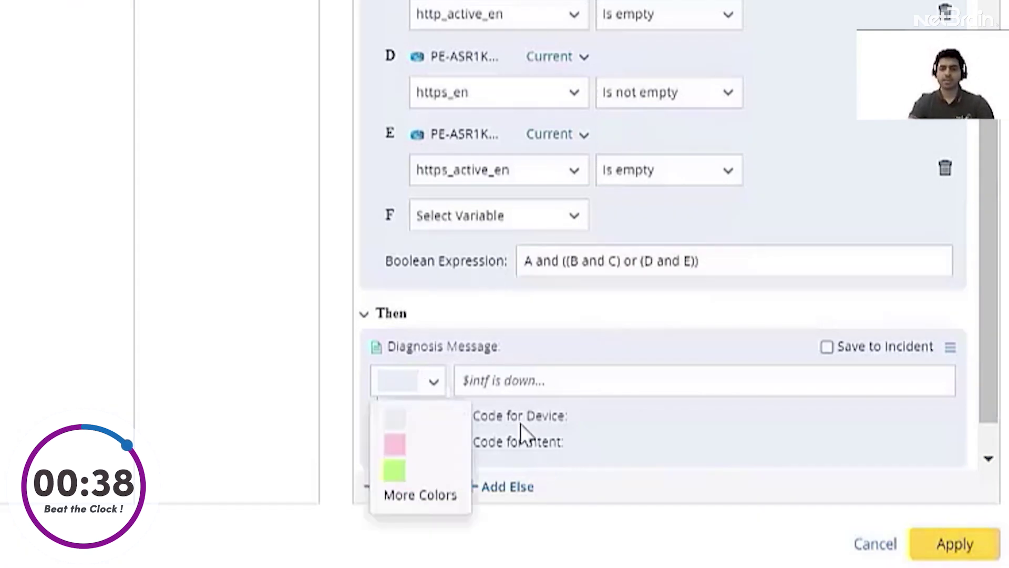
click(424, 452)
click(508, 392)
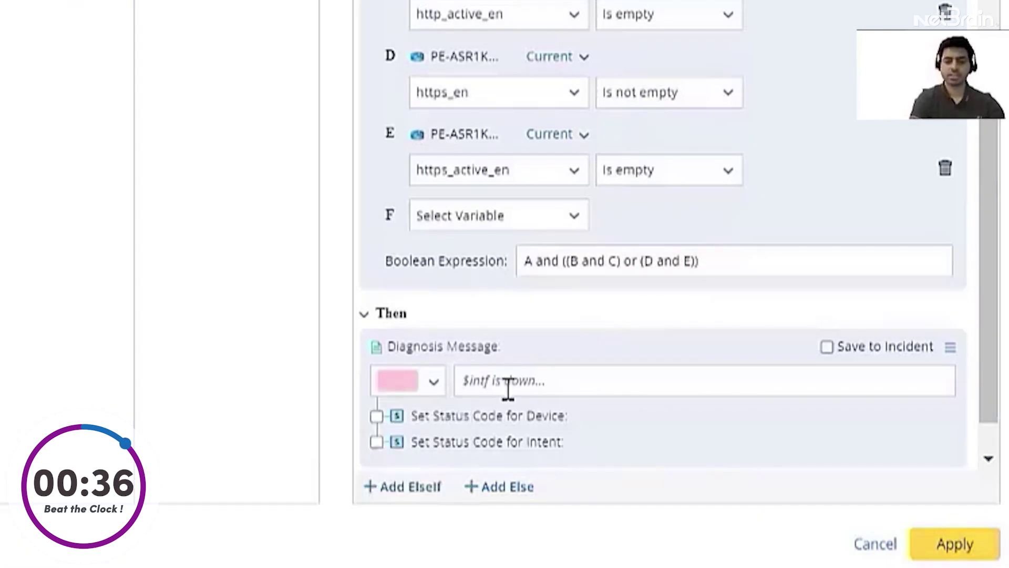
text(Device is)
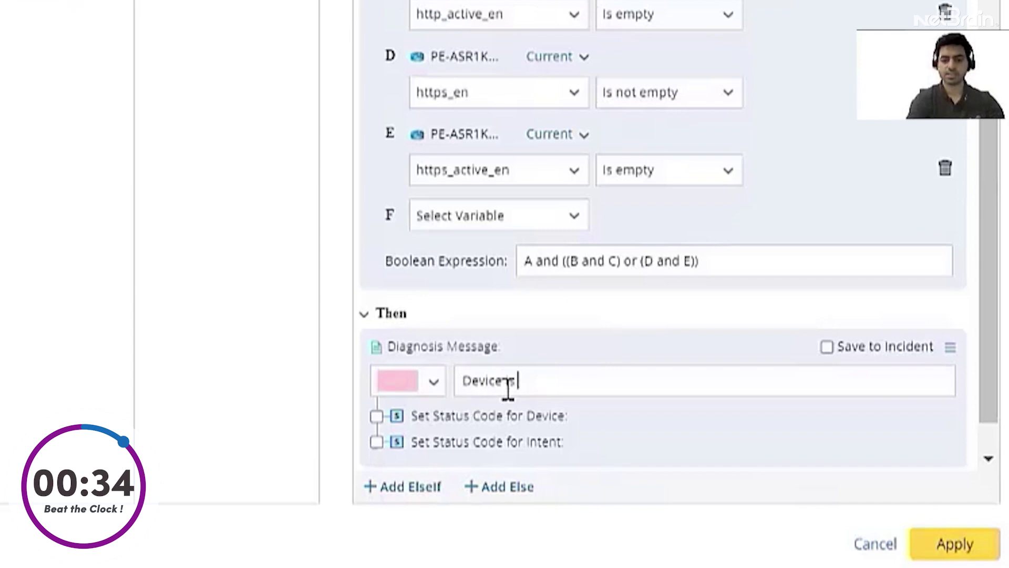
text( vulnerable)
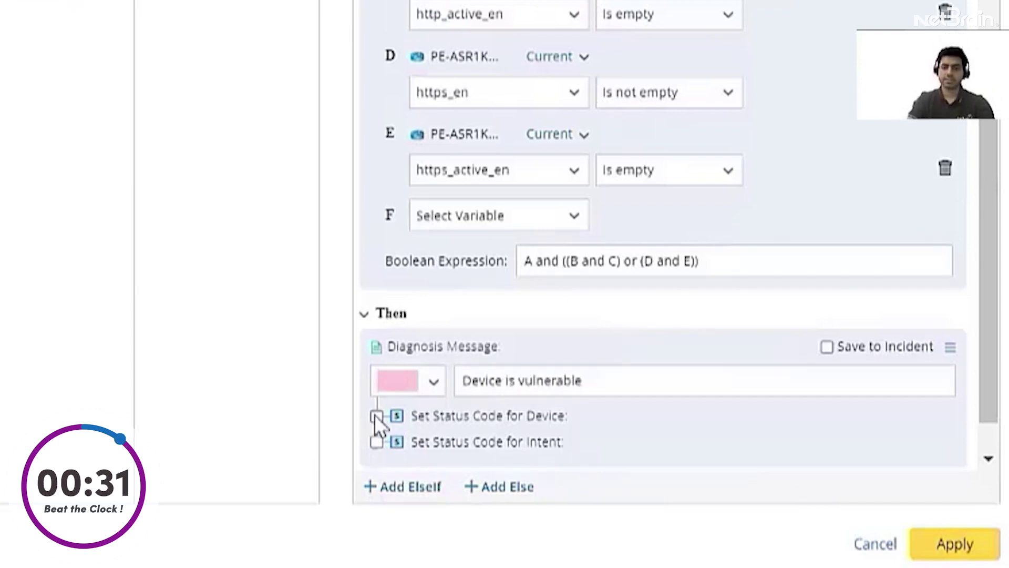
click(376, 416)
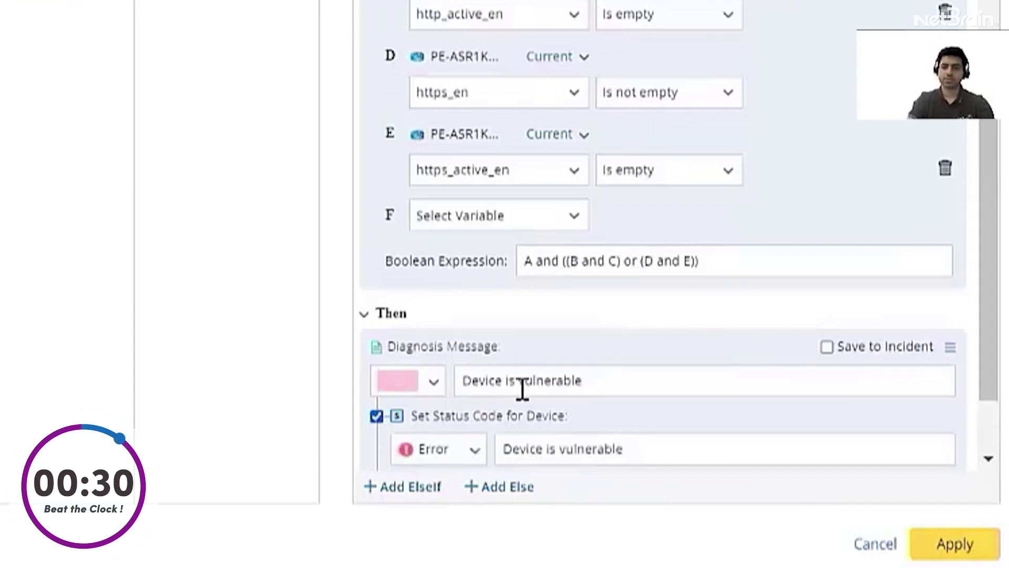
scroll(503, 403, down, 2)
Give the intent an error status, add an Else branch, and make its message green
click(377, 398)
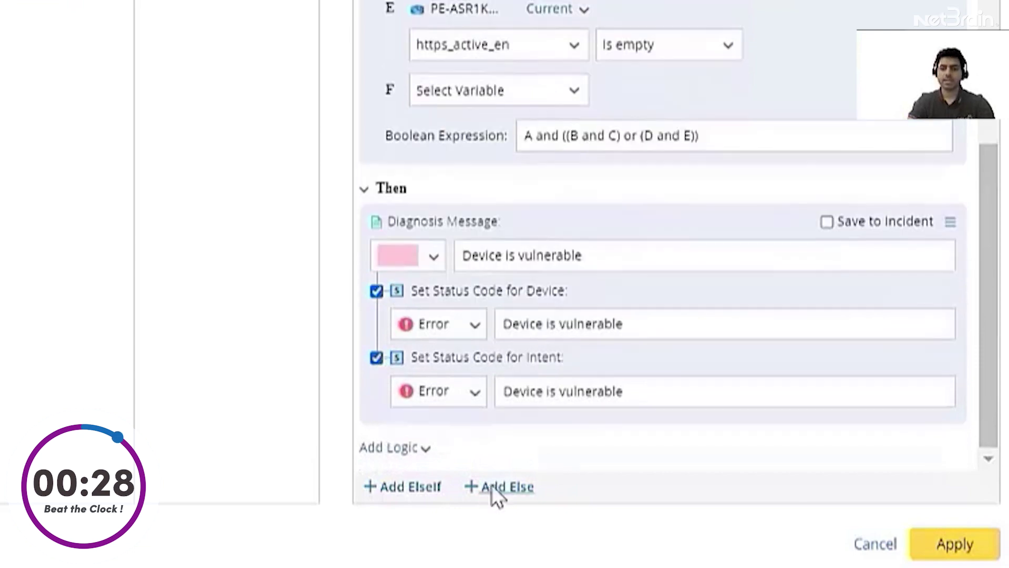
click(499, 487)
click(414, 351)
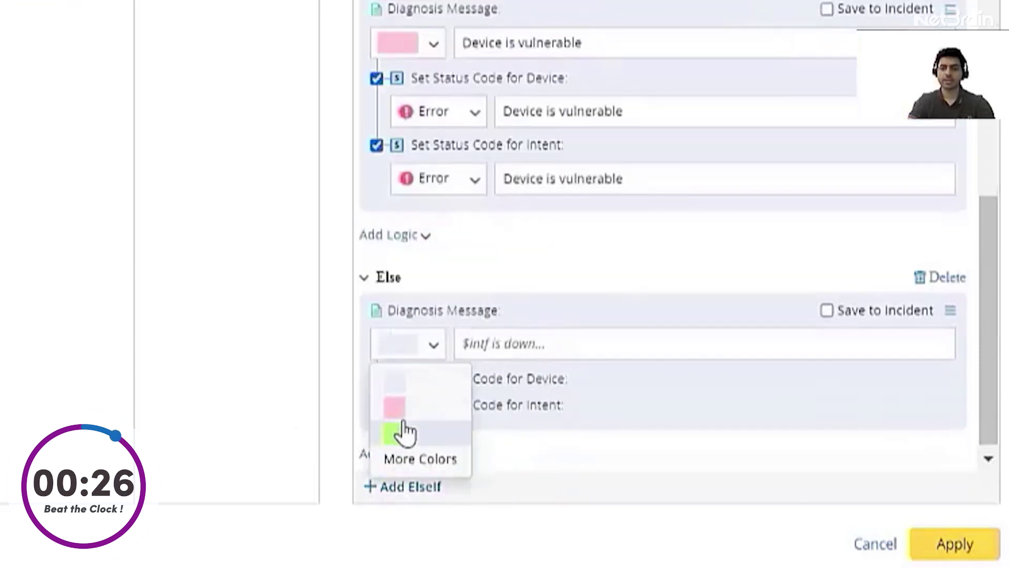
click(400, 435)
Enter the Else message 'No critical config for vulnerability was found'
click(484, 351)
text(Non-critical co)
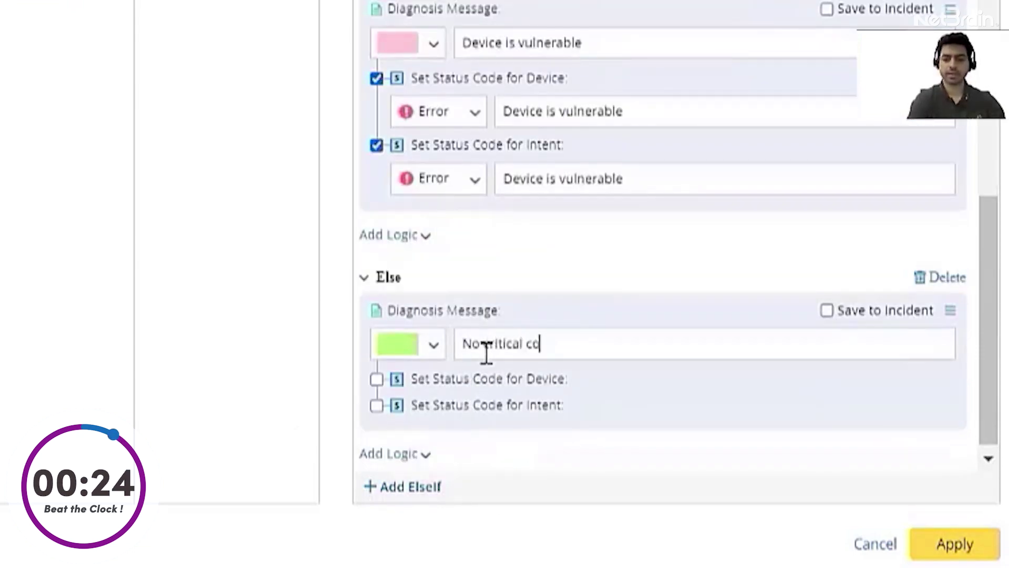
text(nfig for vulenrability)
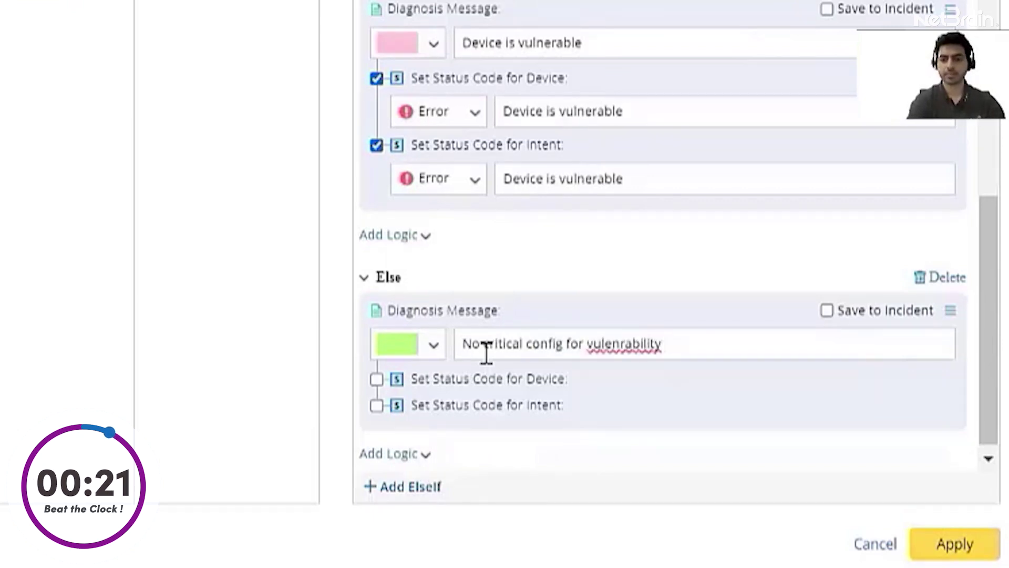
key(ctrl+BackSpace)
text(vulnerabil)
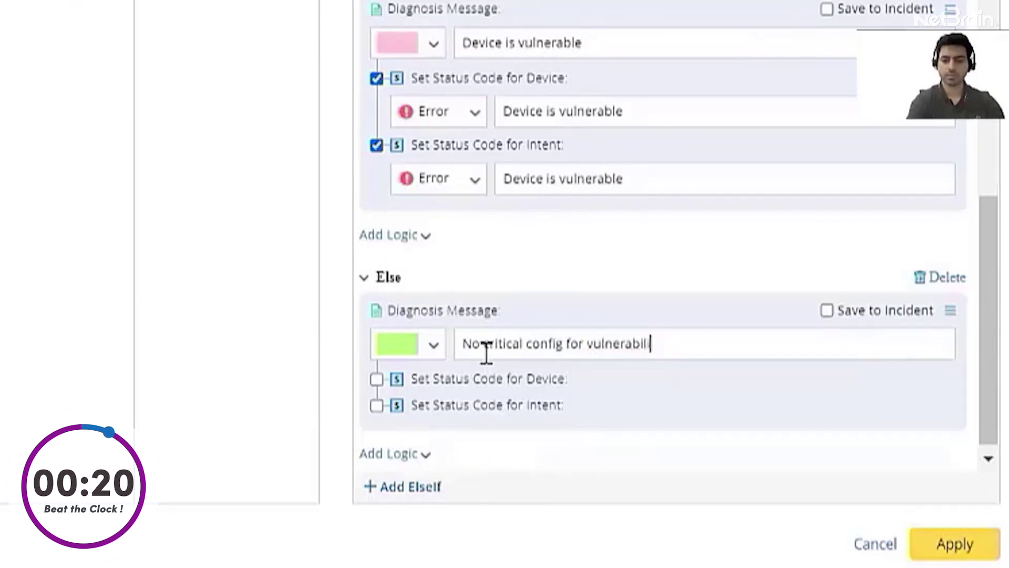
text(ity was fore)
key(BackSpace)
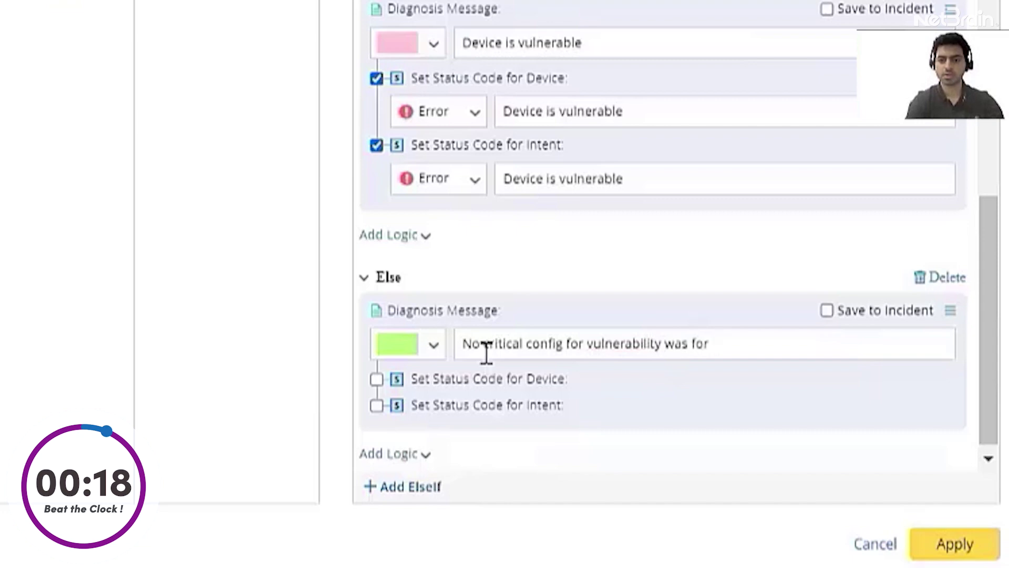
text(und)
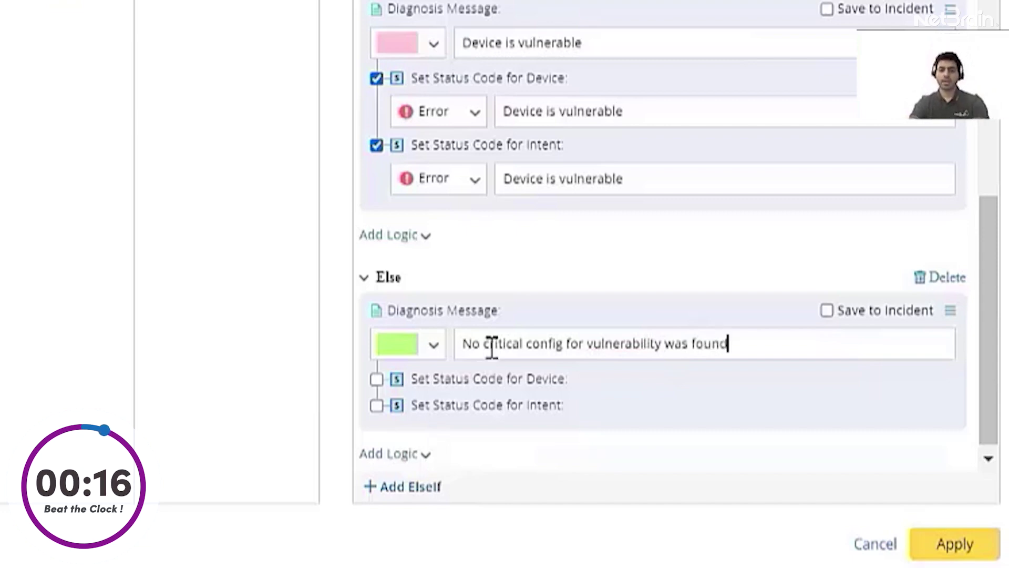
Set Success status codes for device and intent in the Else case and apply the diagnosis
click(376, 379)
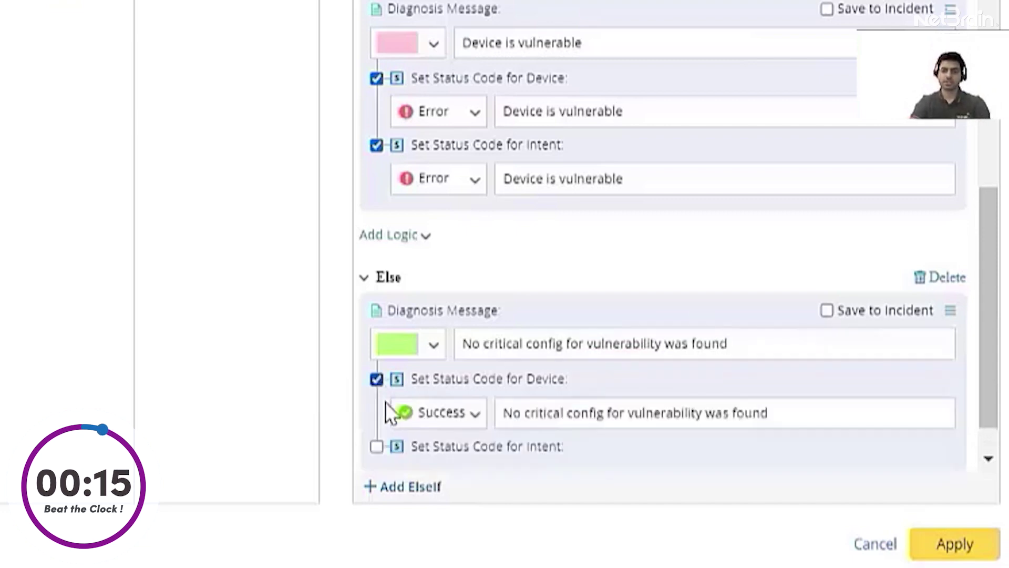
click(376, 446)
scroll(764, 257, down, 2)
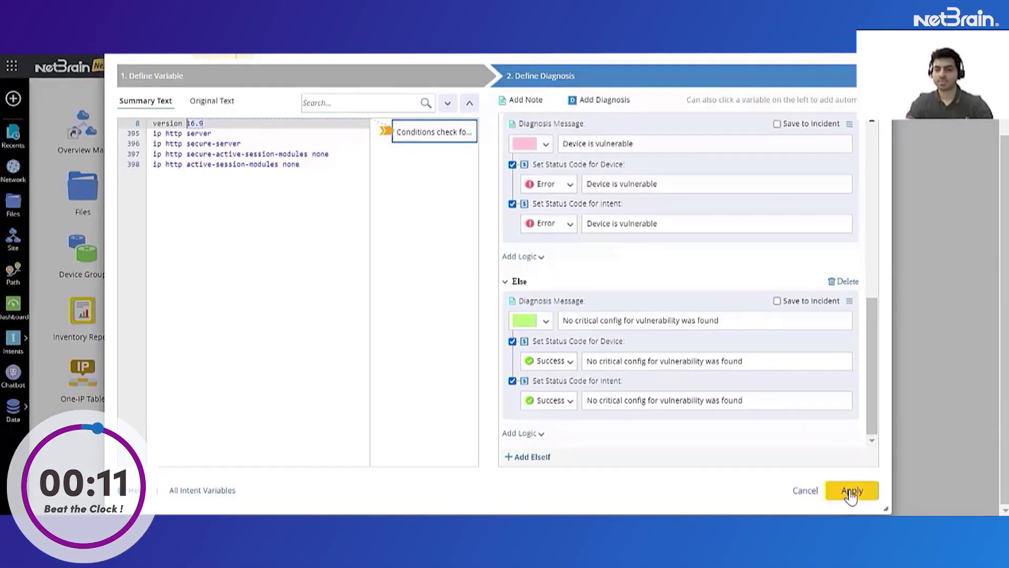
click(851, 491)
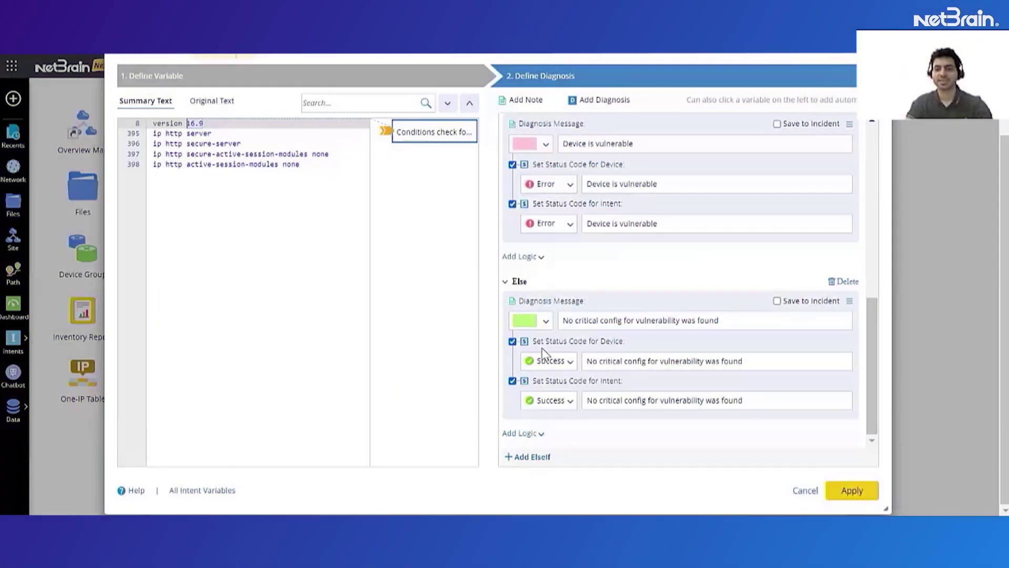
Run the CVE intent with live data and view the line 8 diagnosis details for PE-ASR1K-01
scroll(786, 361, up, 10)
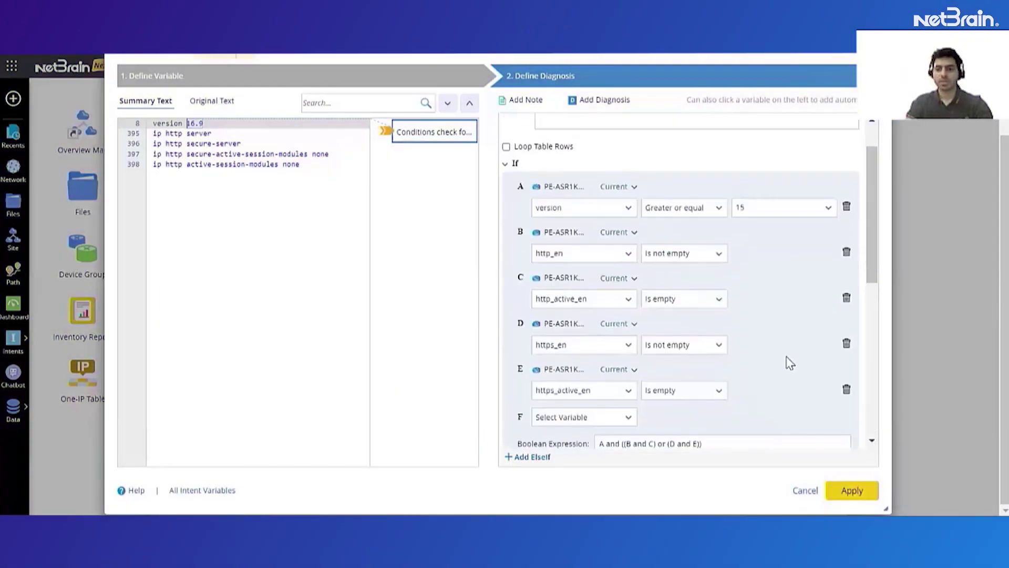
scroll(785, 361, down, 10)
click(810, 491)
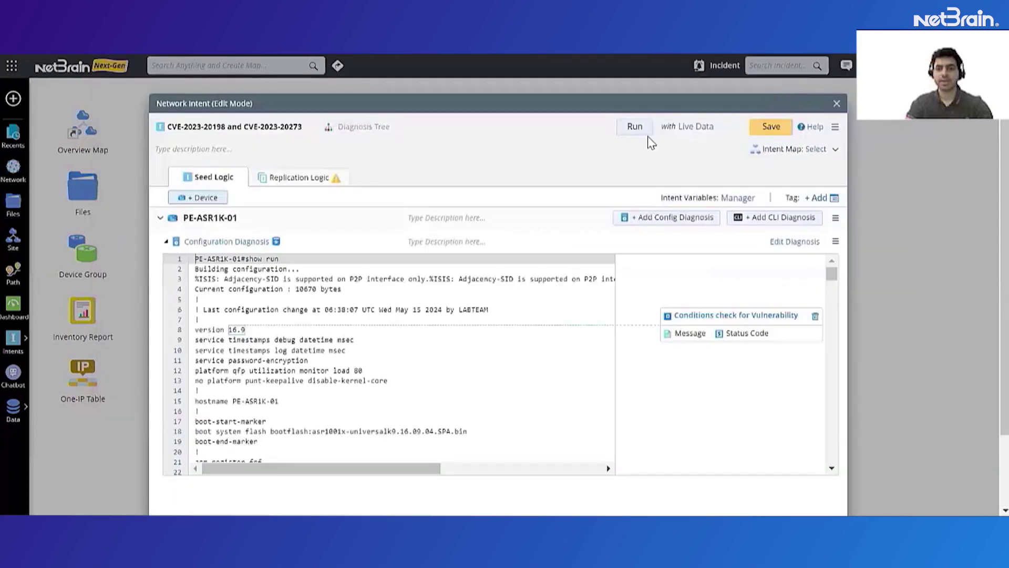
click(633, 128)
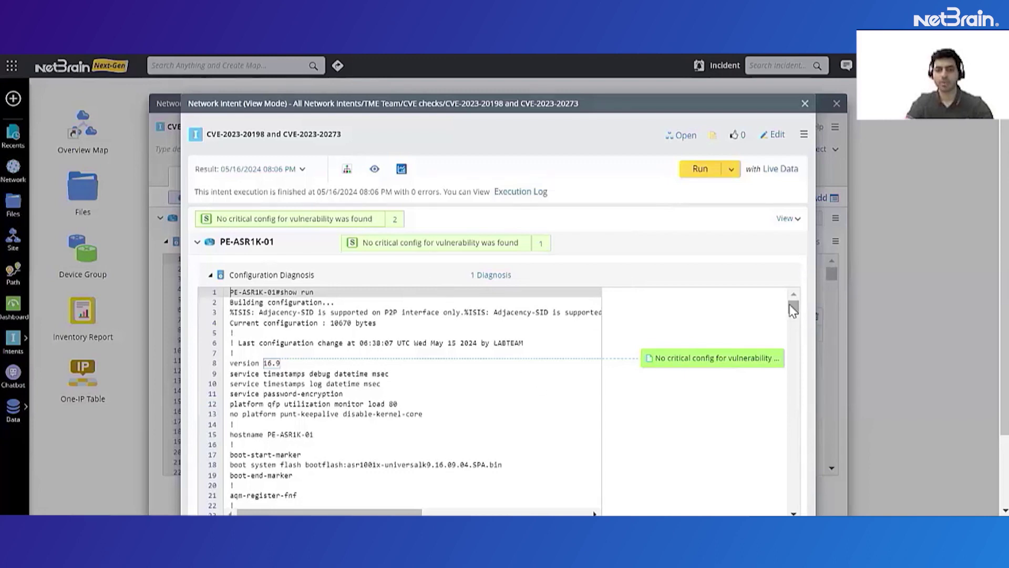
scroll(792, 310, down, 10)
scroll(792, 310, up, 10)
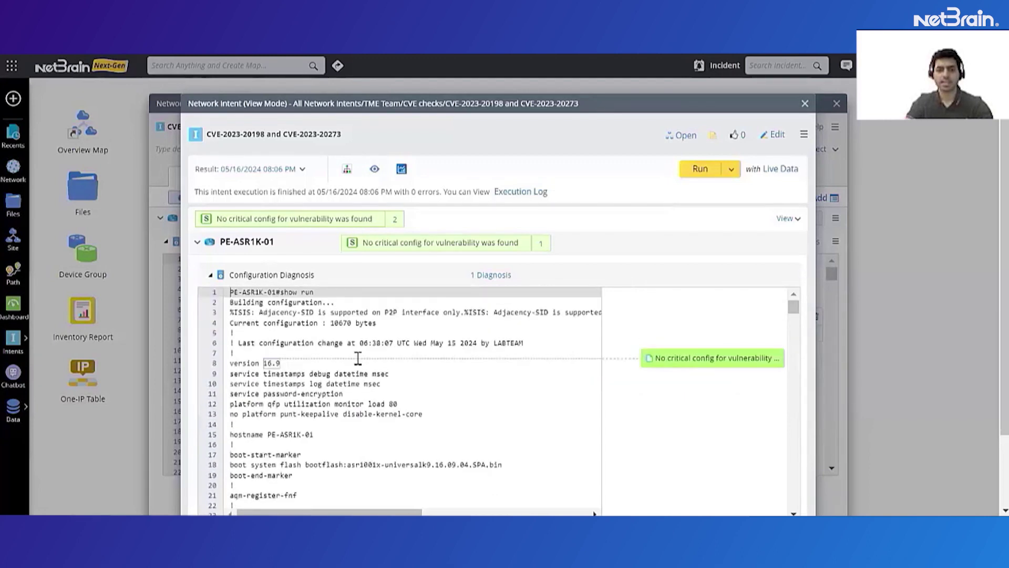
click(665, 362)
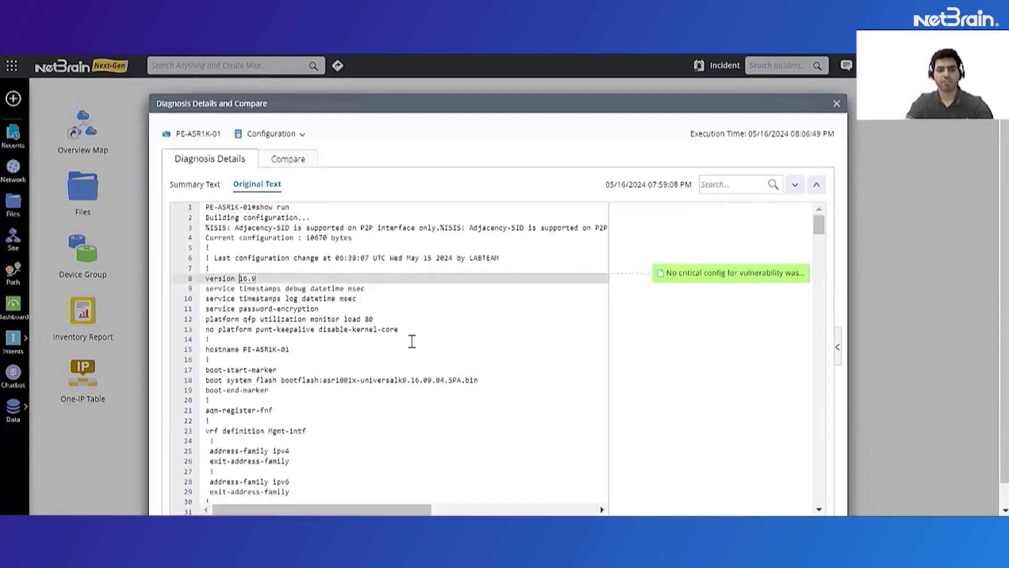
click(734, 273)
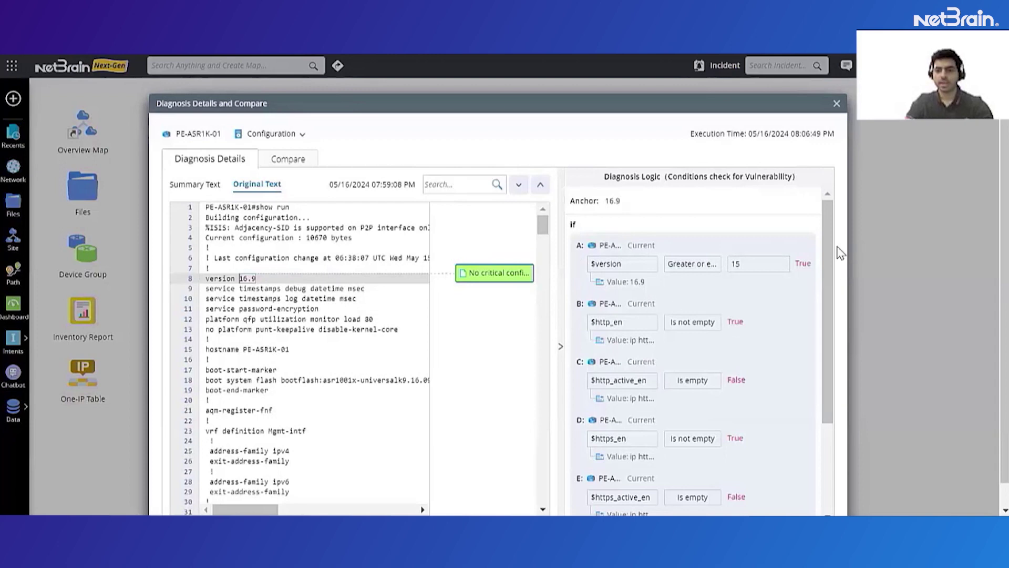
drag(829, 248, 819, 314)
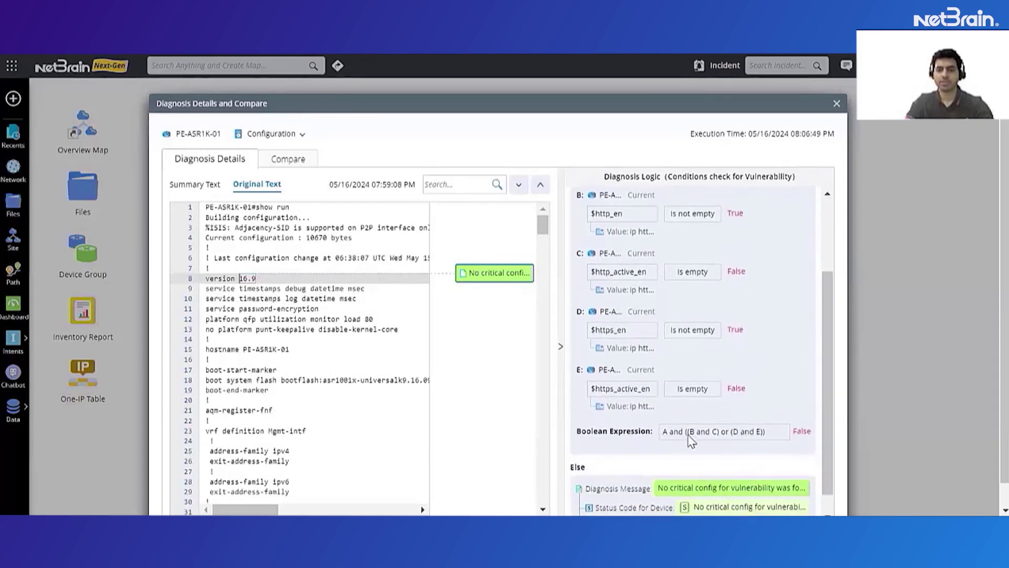
scroll(821, 418, down, 1)
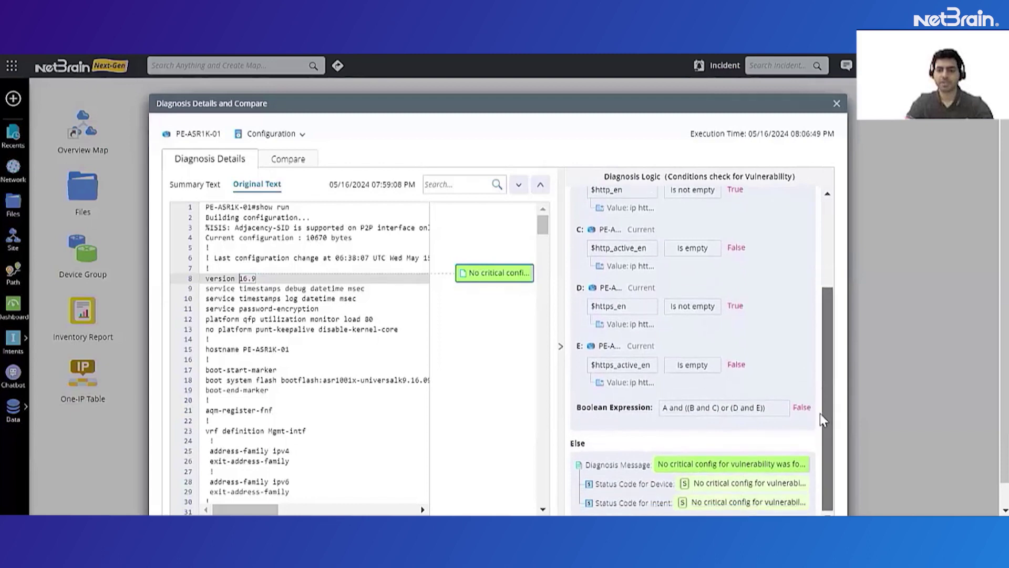
click(837, 103)
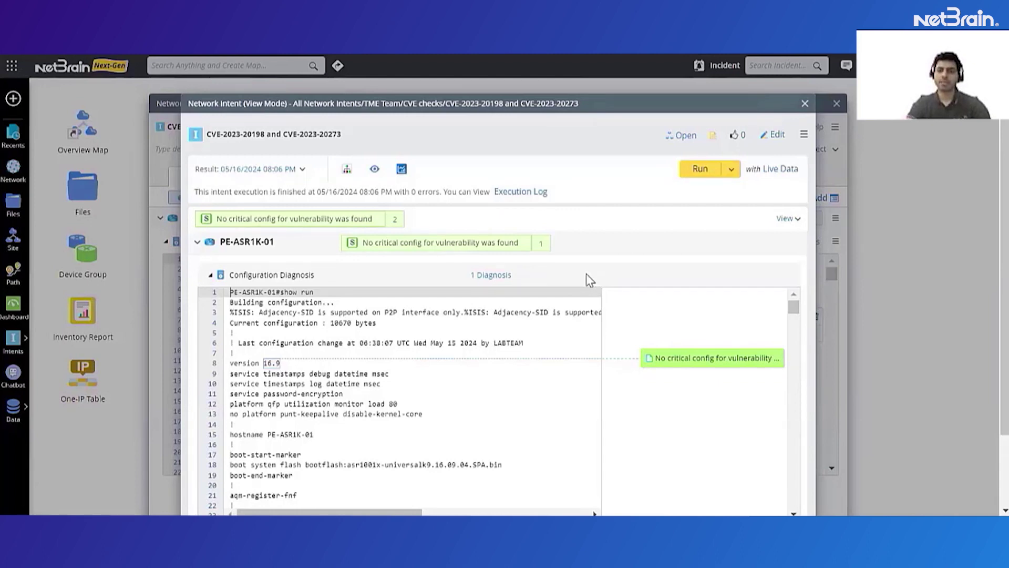
Launch the Intent Replication Wizard from the CVE intent's options menu
click(804, 136)
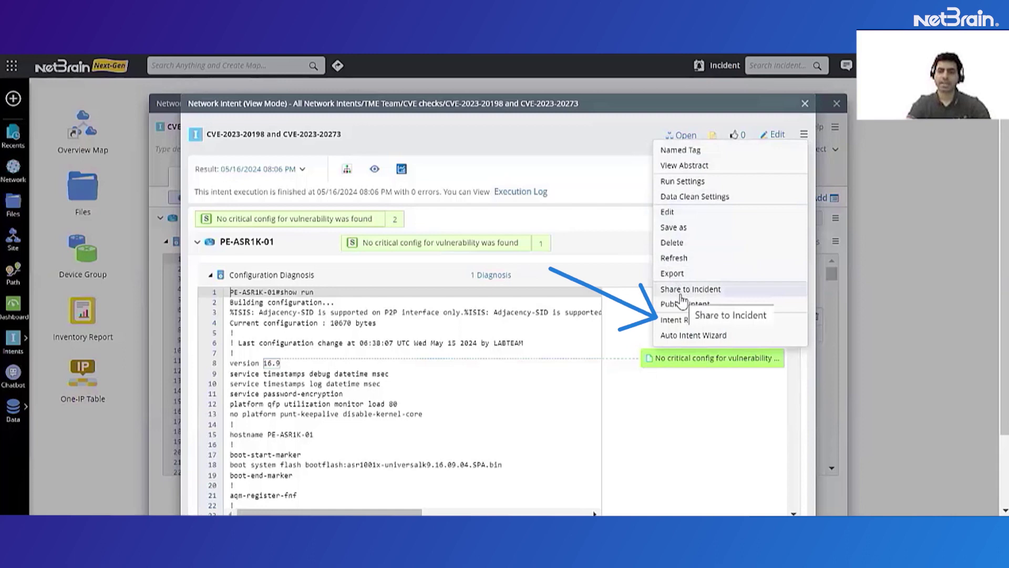
click(695, 319)
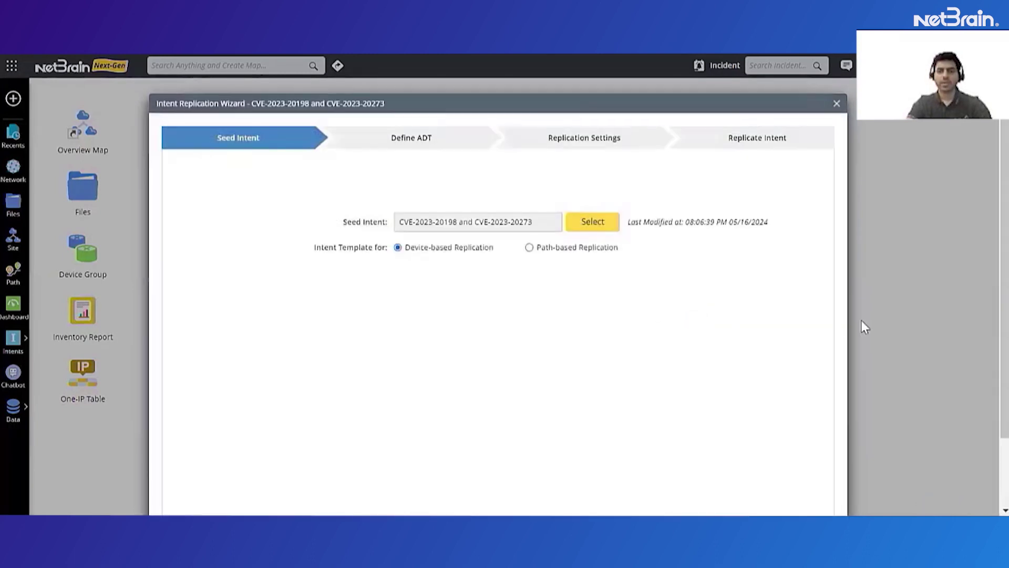
Review the seed intent settings and continue to the ADT definition step
scroll(987, 244, down, 1)
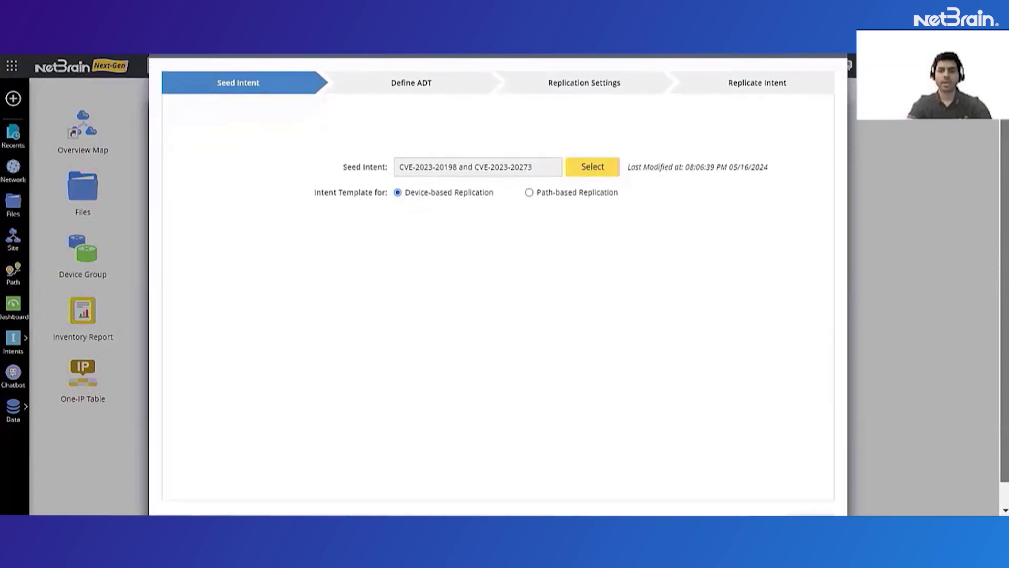
scroll(987, 307, down, 1)
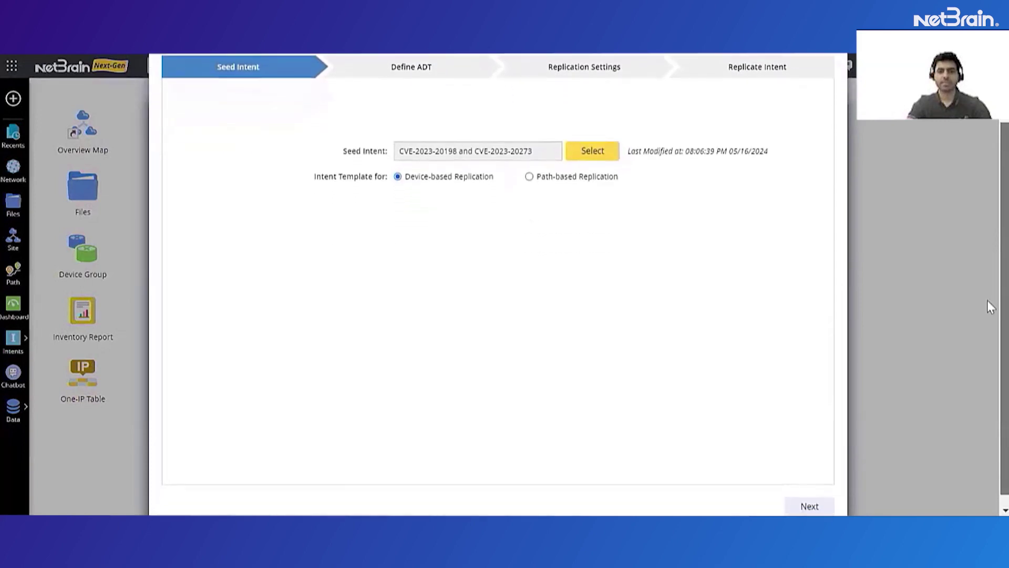
scroll(987, 301, down, 1)
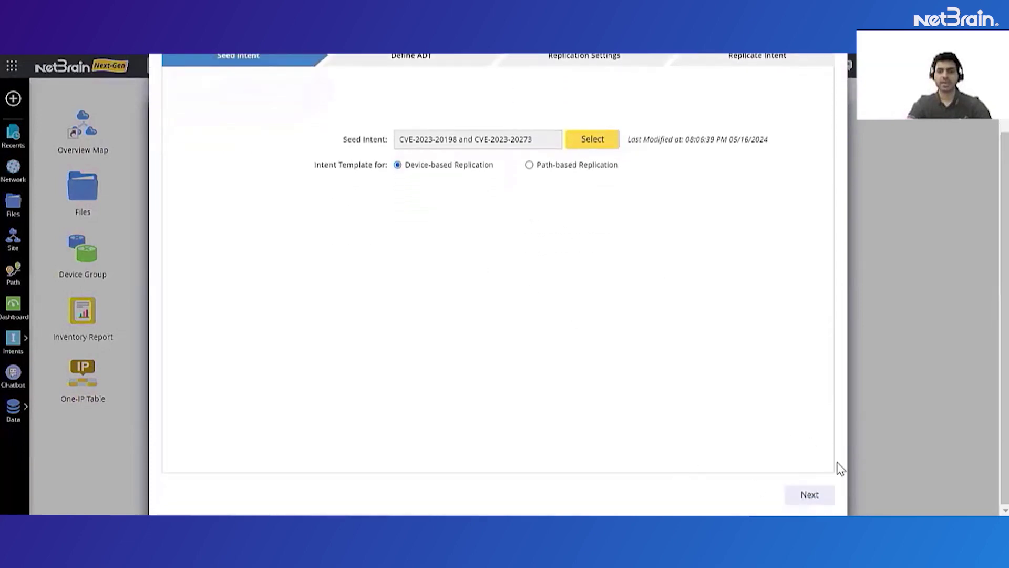
click(810, 498)
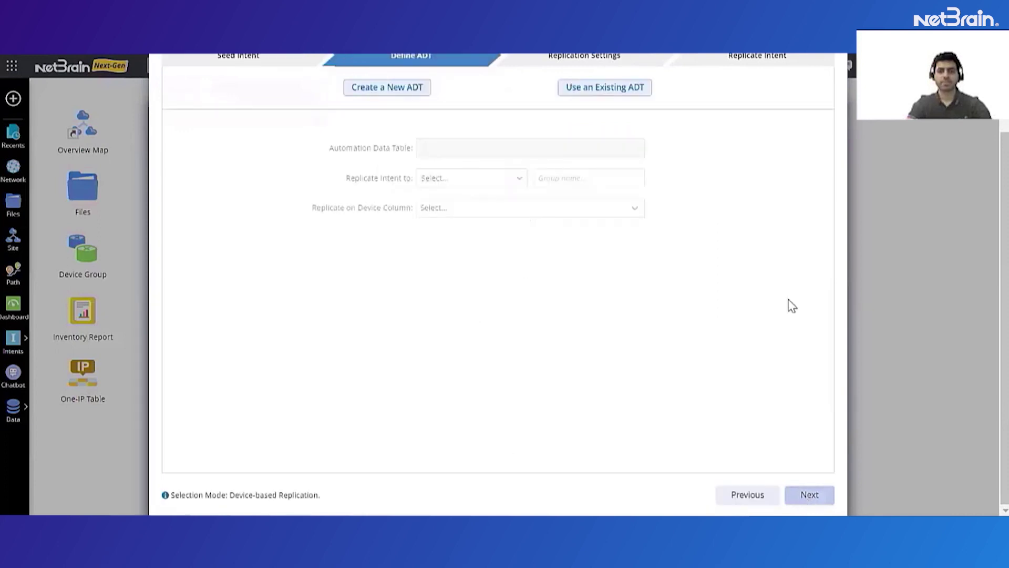
Create the new ADT 'CVE checks ADT' in My Tables and choose New Device Group
scroll(987, 237, up, 3)
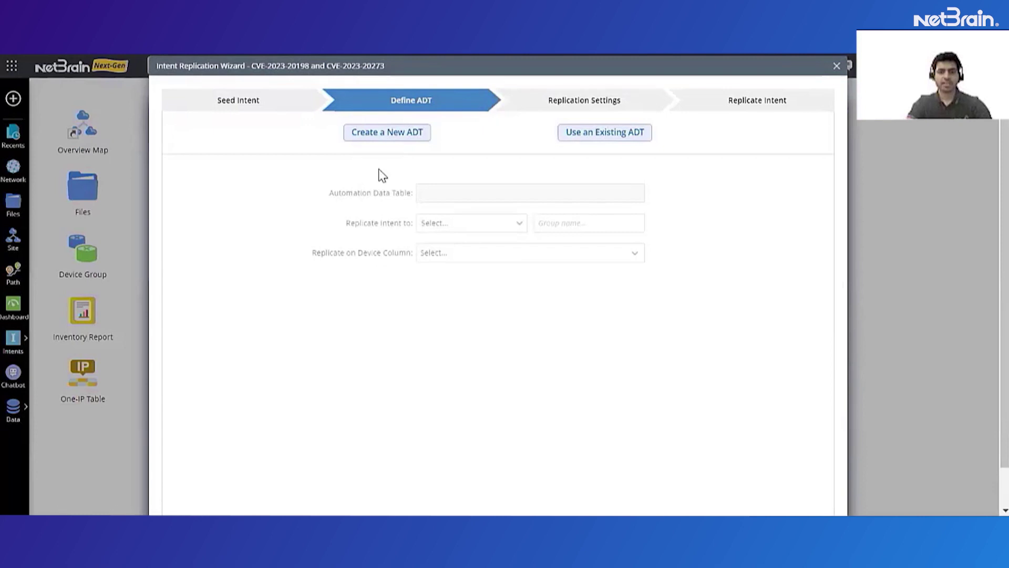
click(384, 137)
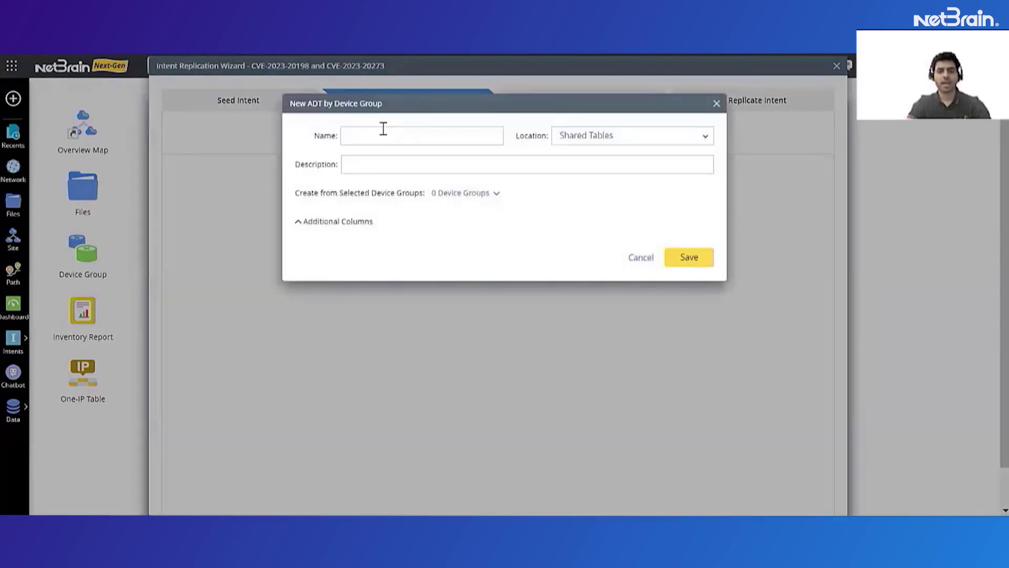
click(381, 135)
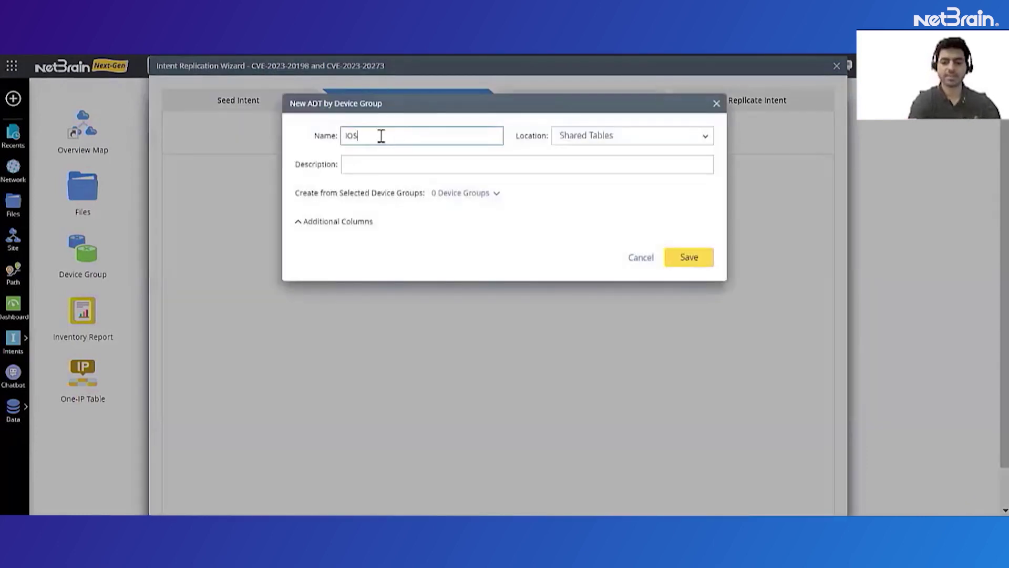
text(IOS-X)
key(BackSpace)
key(BackSpace)
key(BackSpace)
key(BackSpace)
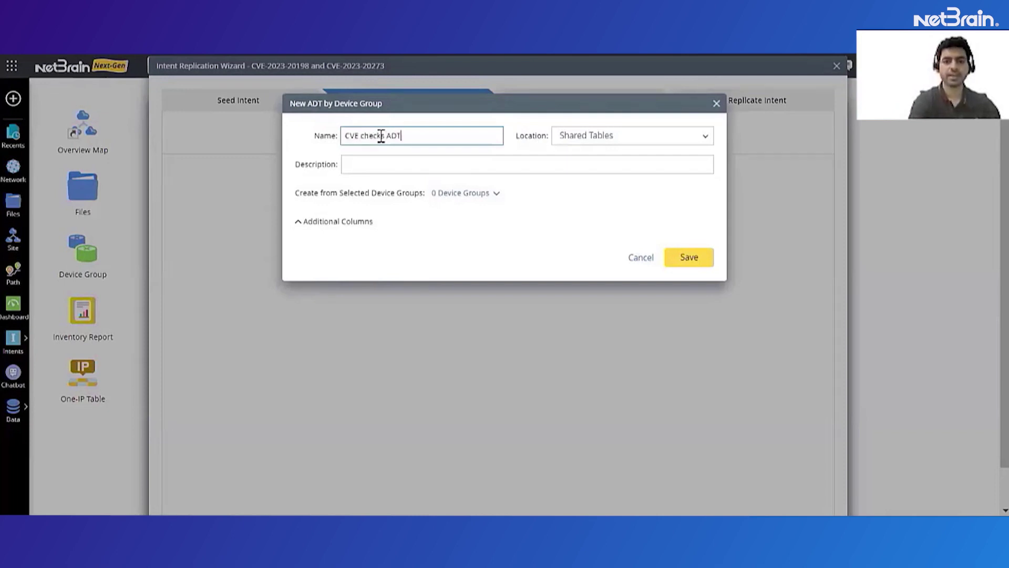
click(471, 198)
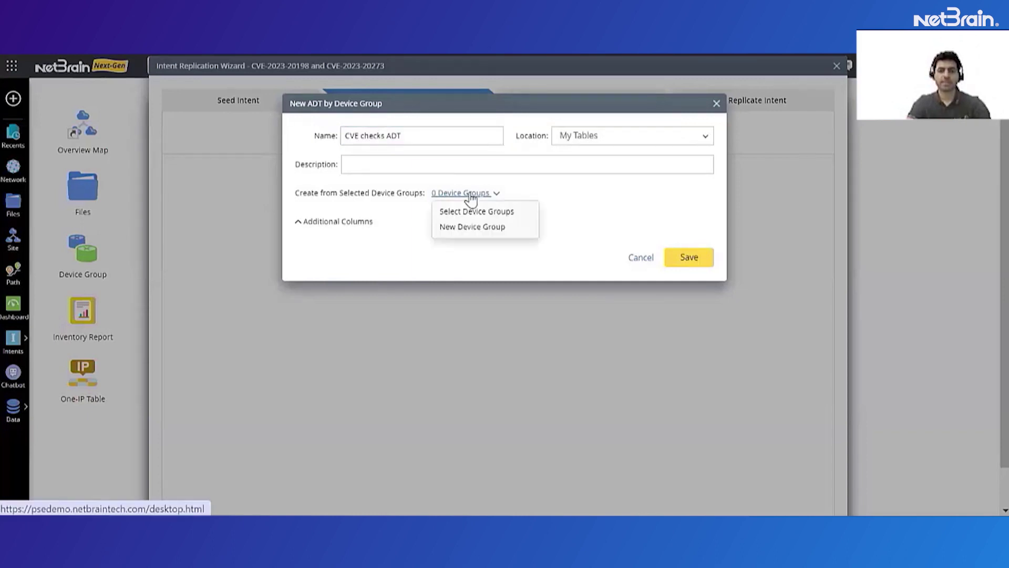
click(460, 231)
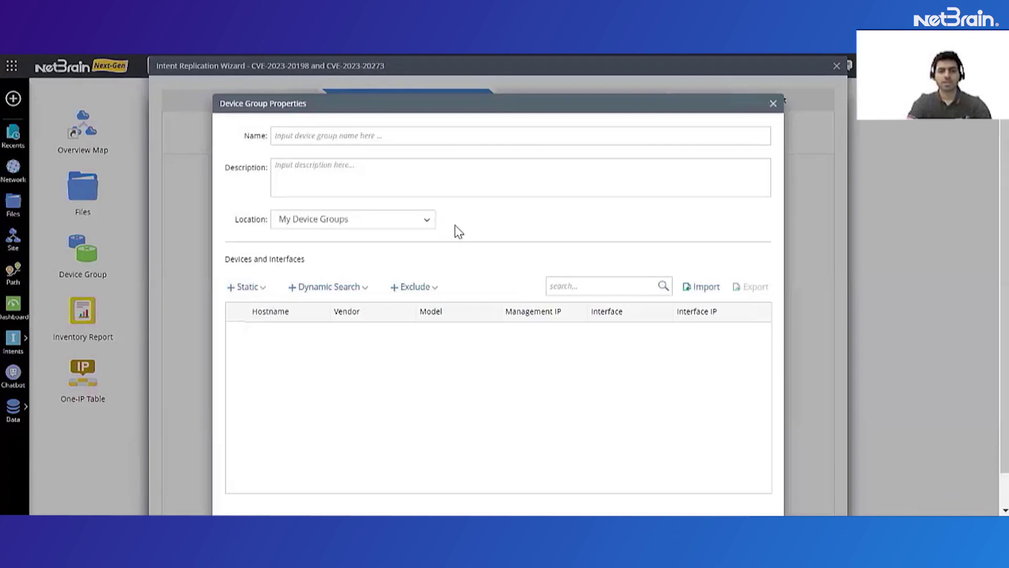
Name the new device group IOS_XE and start a Dynamic Search Device
click(354, 131)
text(IC)
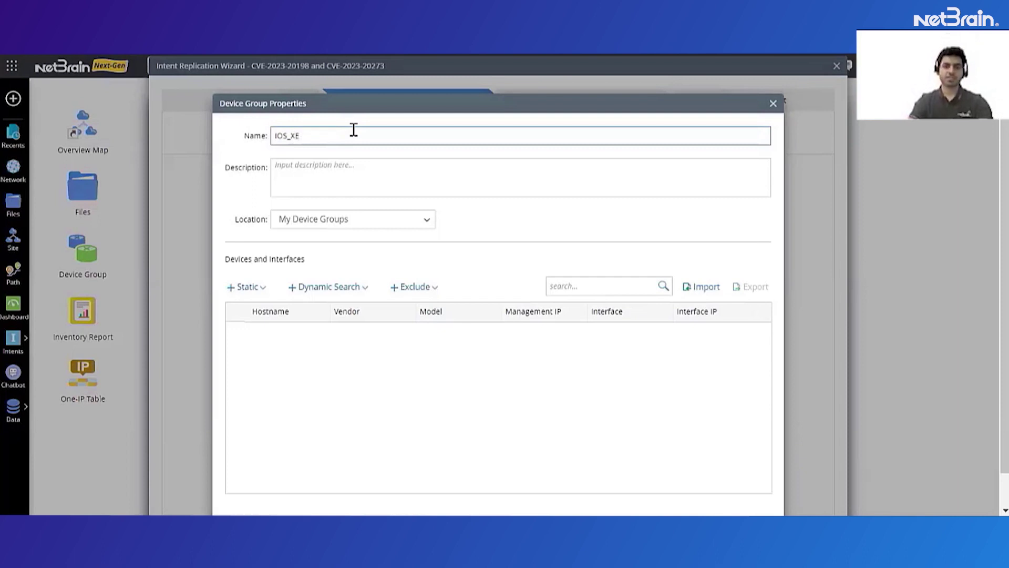
click(325, 290)
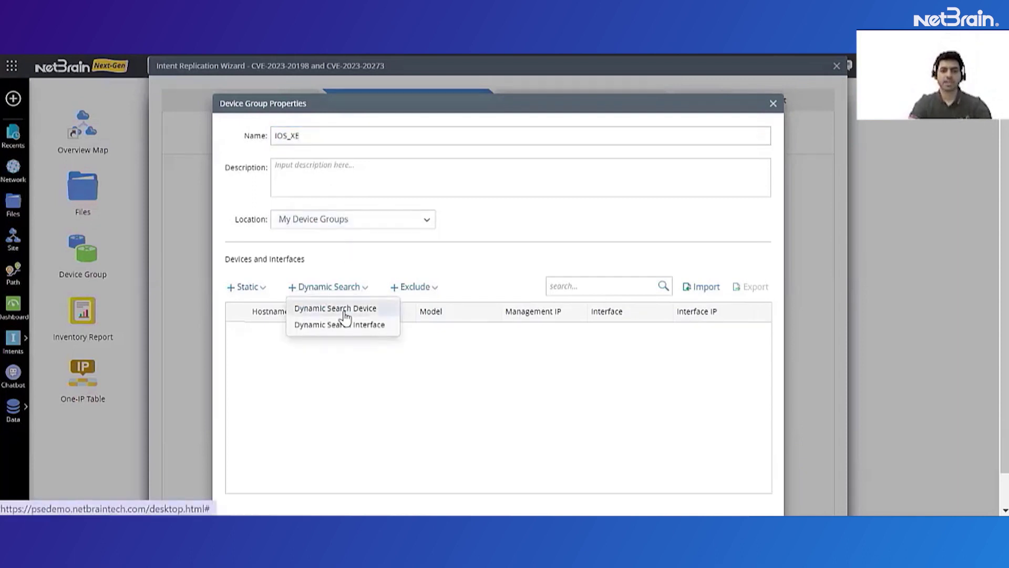
click(341, 310)
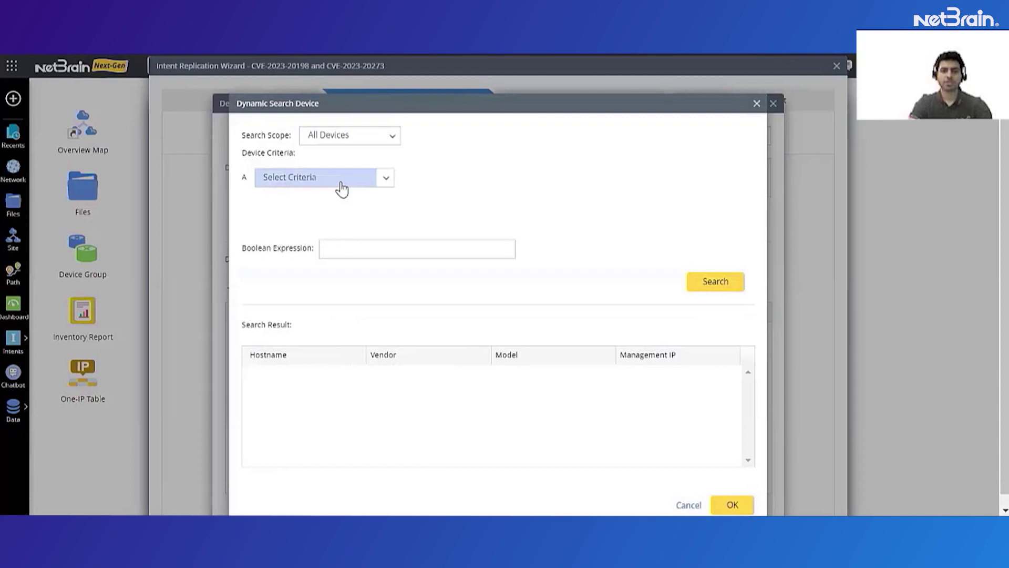
Search for devices whose Operating System contains IOS-XE and add them to the group
click(323, 182)
click(268, 198)
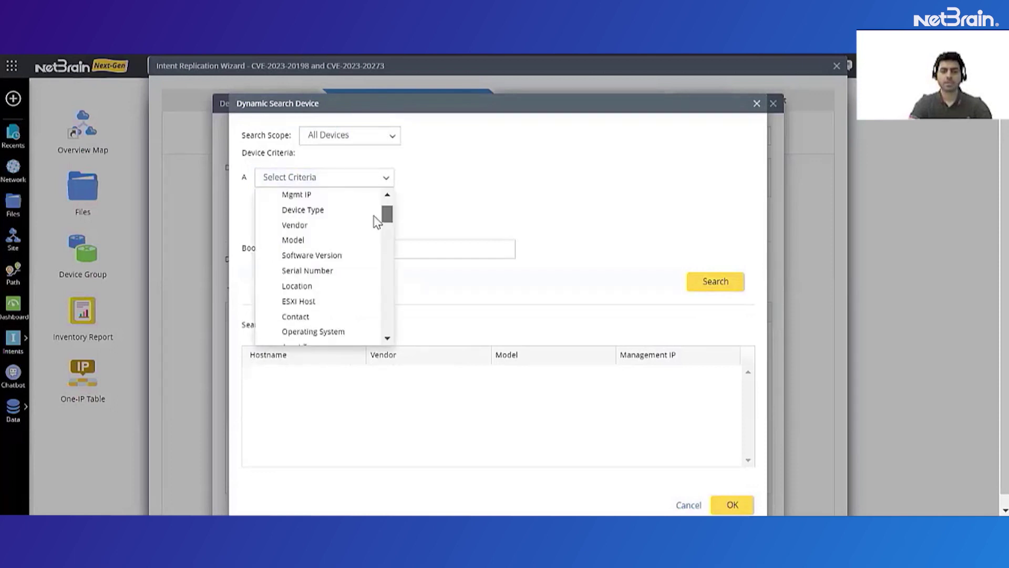
scroll(364, 236, down, 1)
click(332, 317)
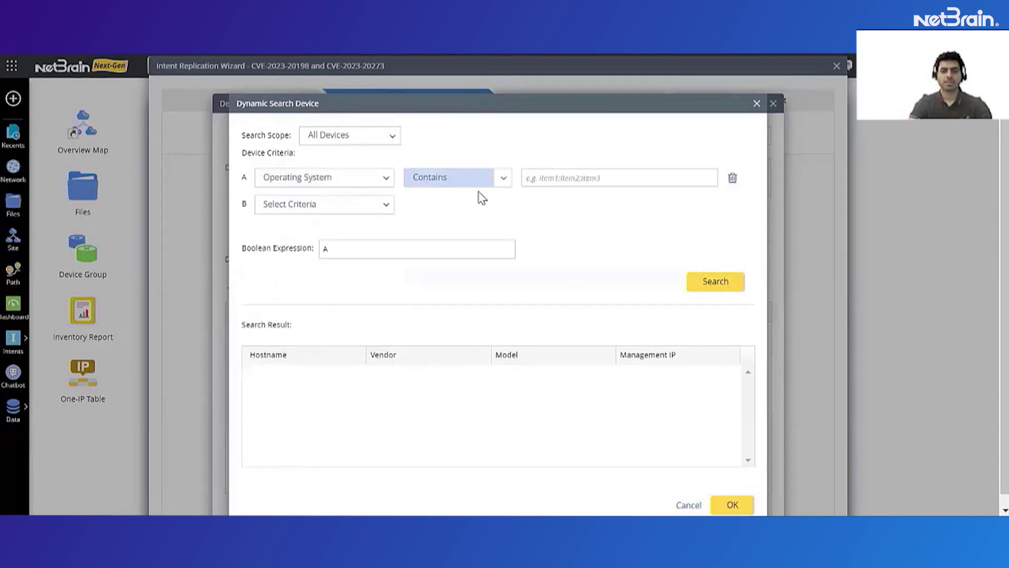
click(567, 180)
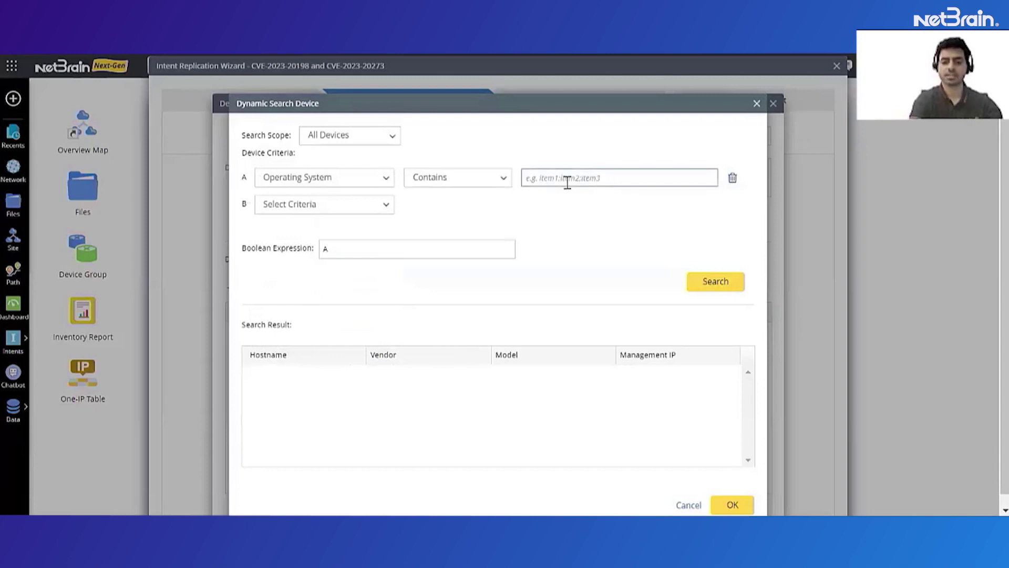
text(IOS-XE)
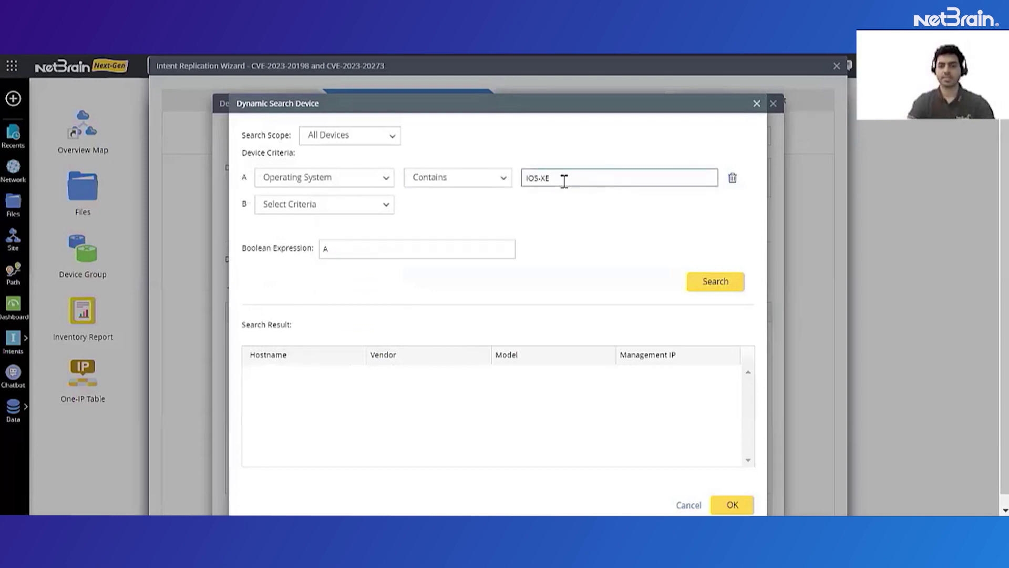
click(710, 286)
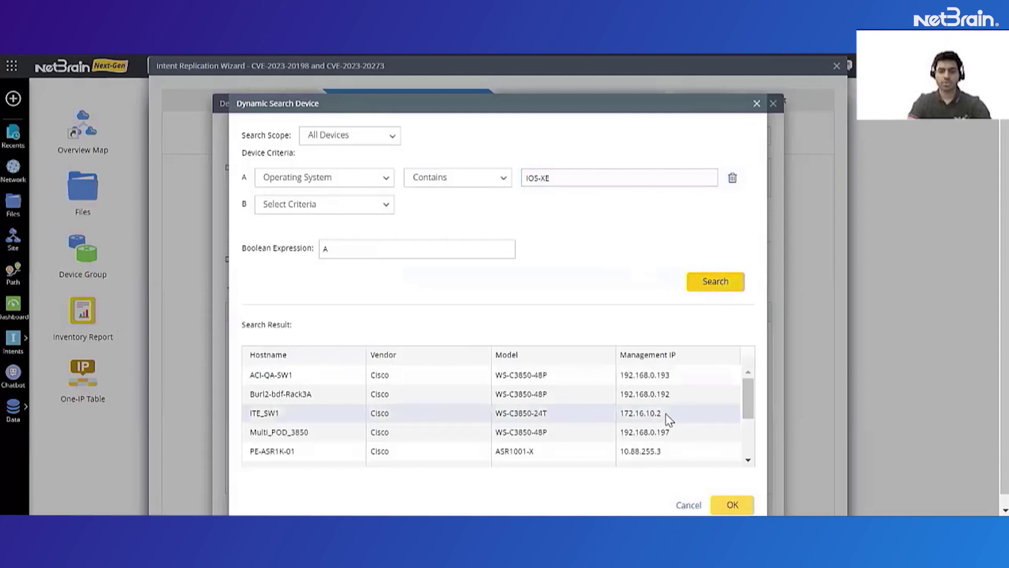
click(721, 502)
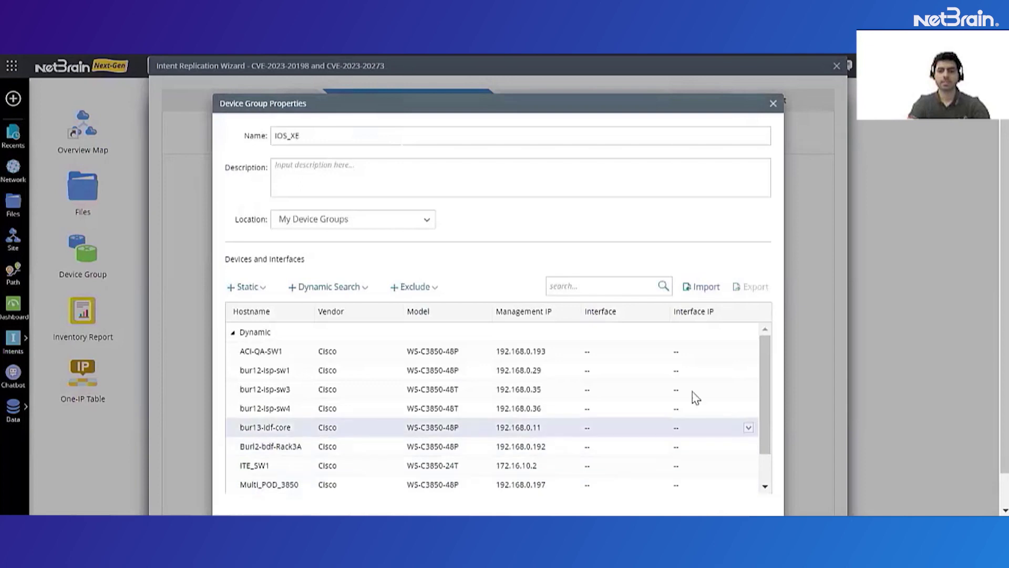
scroll(667, 424, down, 4)
Save the IOS_XE device group and the CVE checks ADT
click(749, 493)
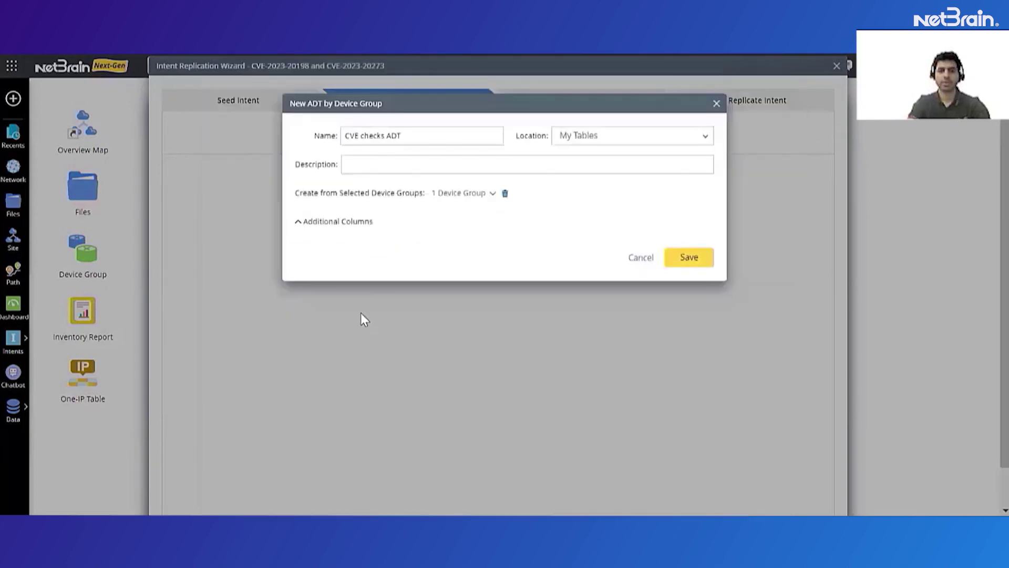
click(689, 257)
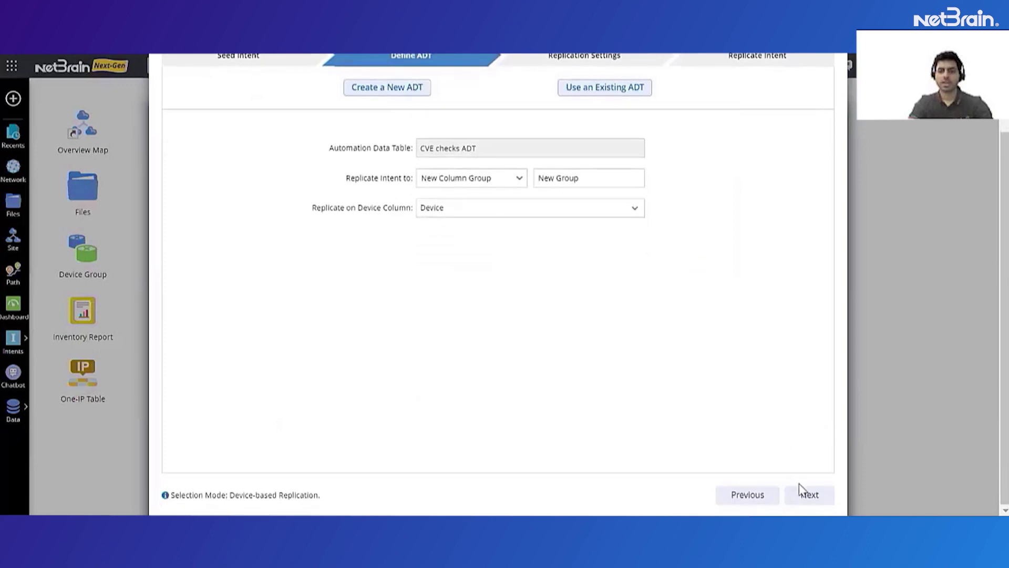
click(801, 494)
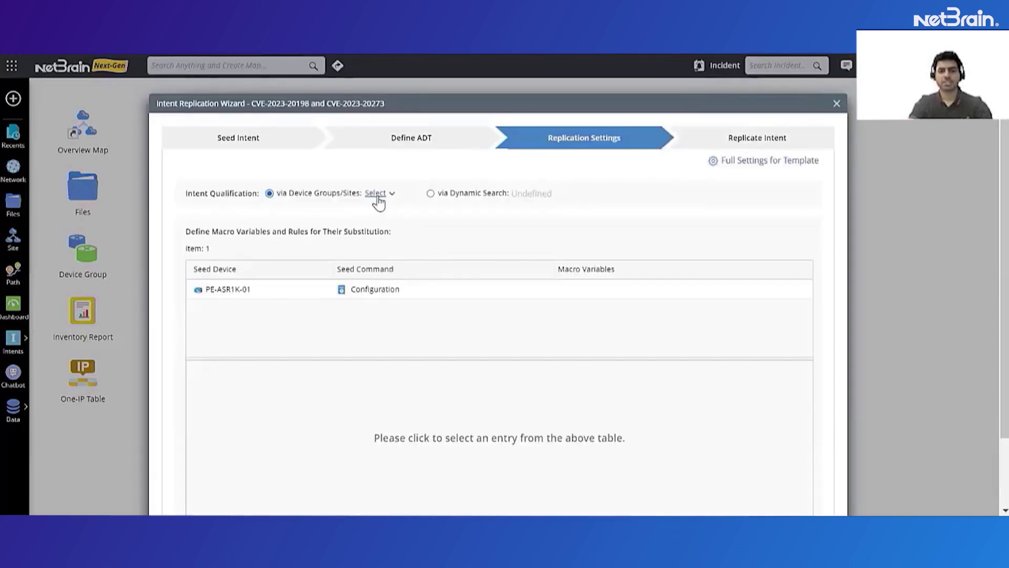
Qualify devices using the IOS XE (10) device group and advance to Replicate Intent
click(378, 196)
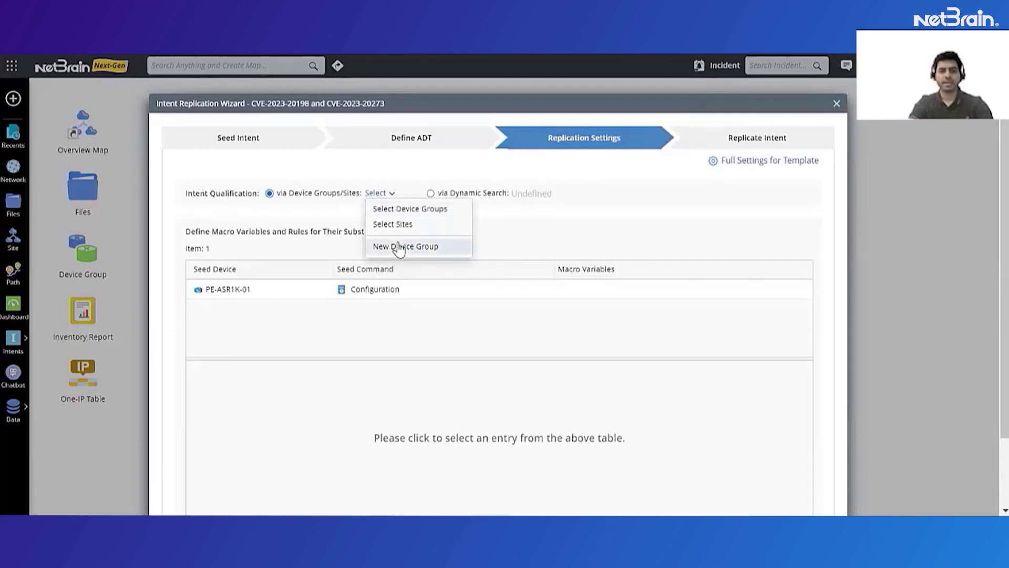
click(404, 211)
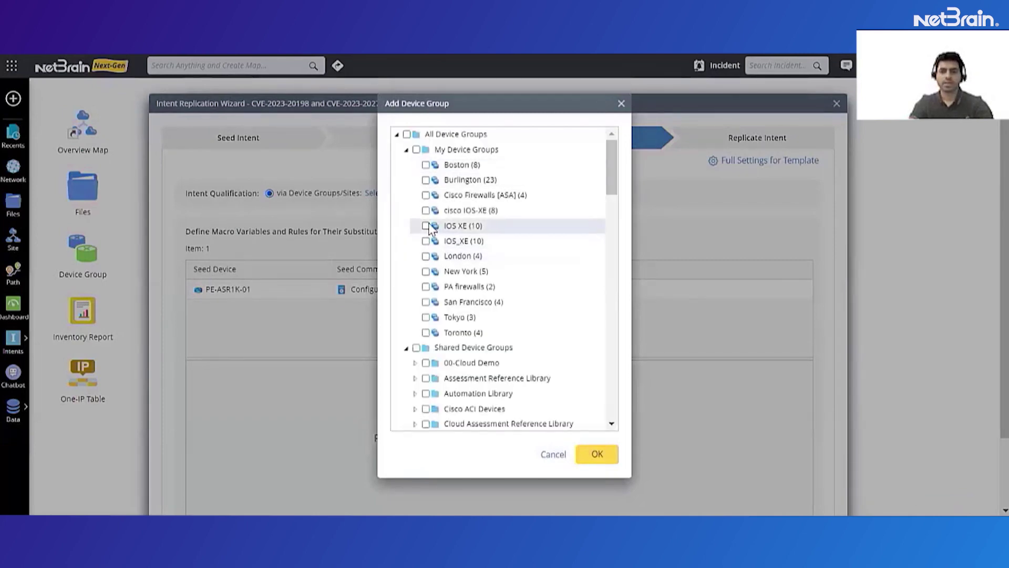
click(425, 225)
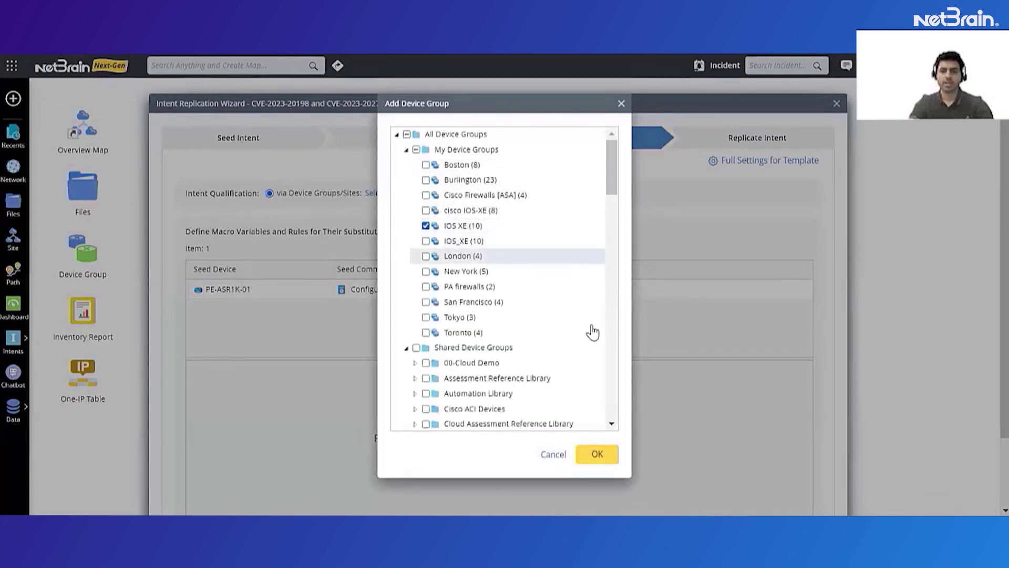
click(597, 456)
scroll(602, 464, down, 2)
click(797, 495)
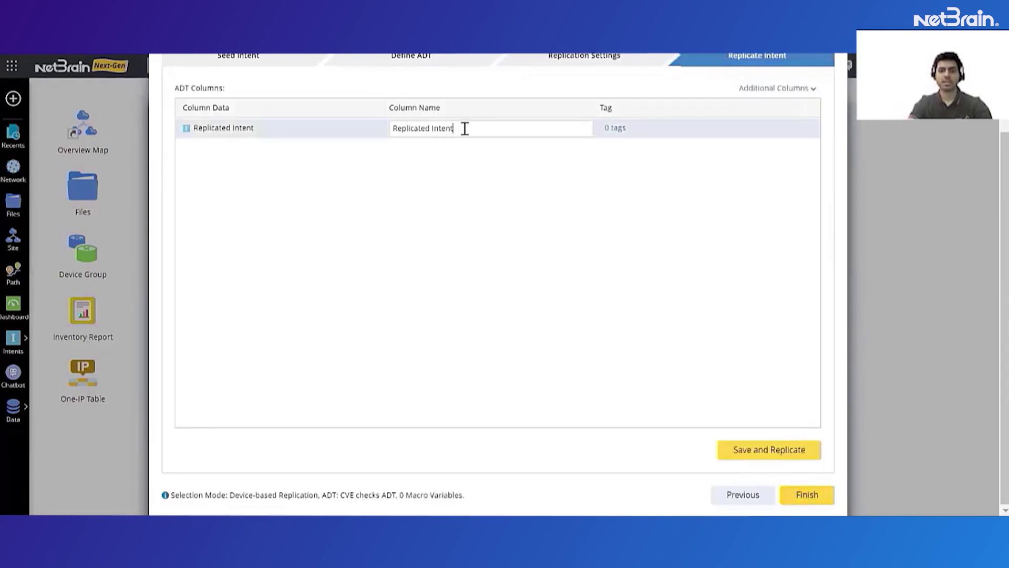
Rename the column to 'CVE-2023-20198 and CVE-2023-20273', replicate, and open the output ADT
drag(464, 128, 396, 145)
key(BackSpace)
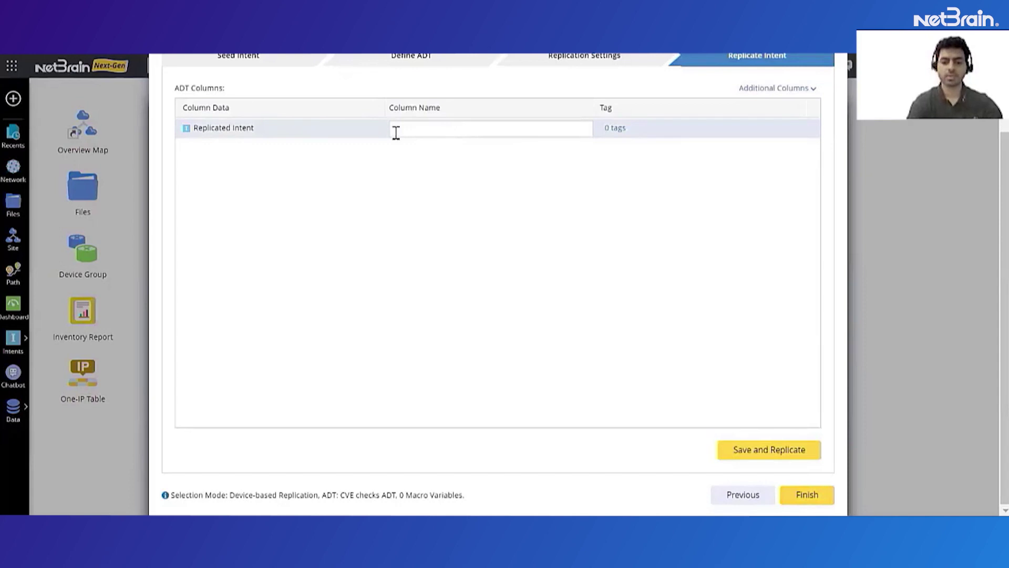
text(CVE-2023-20198 and CVE-2023-20273)
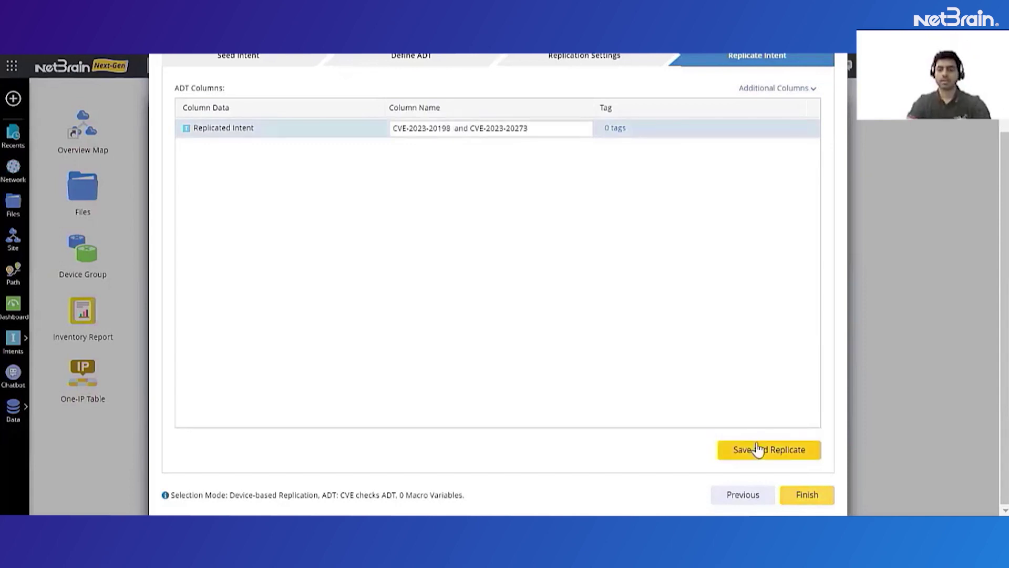
click(758, 450)
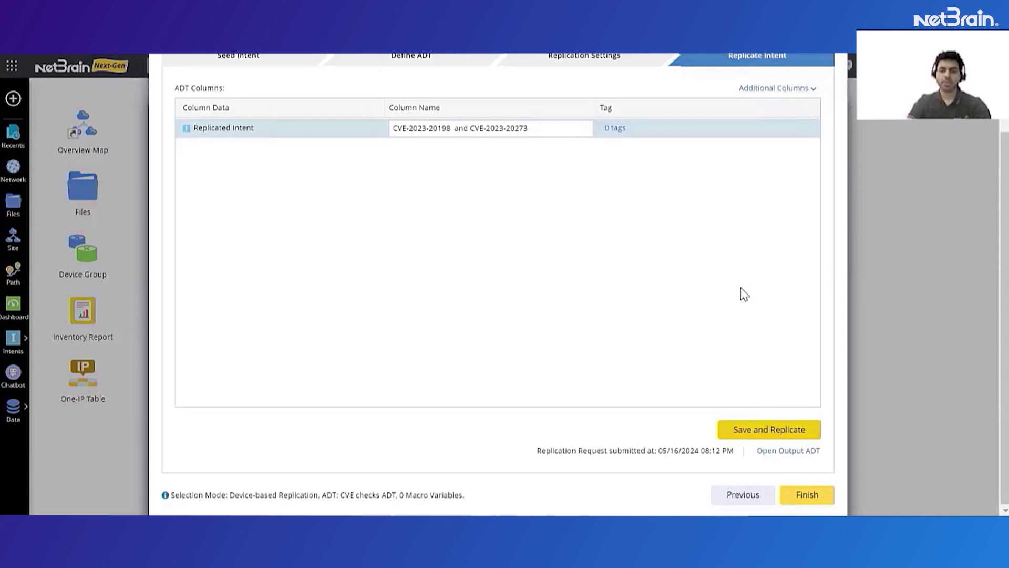
click(799, 451)
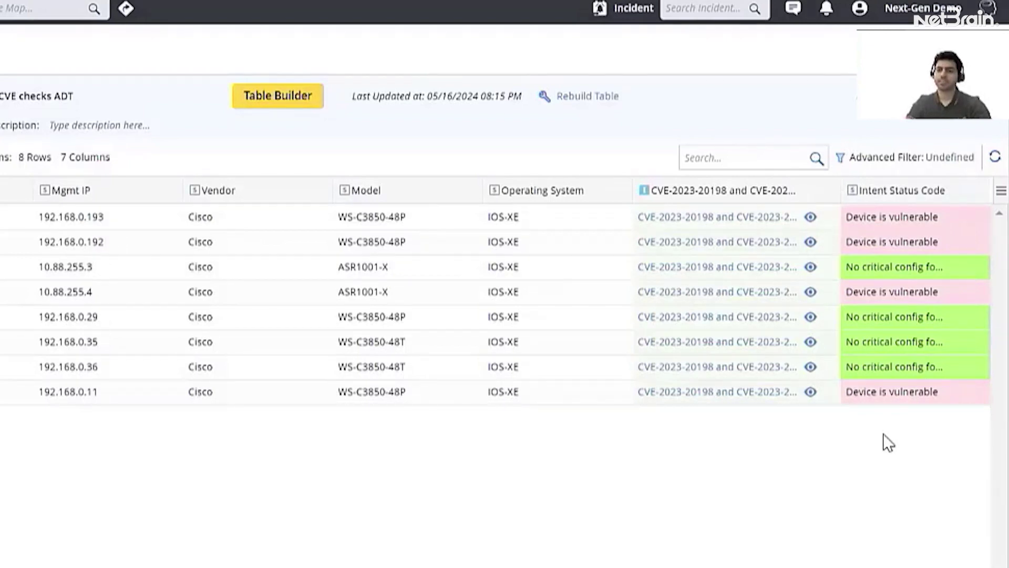
Export the CVE checks ADT results to CSV only
click(971, 96)
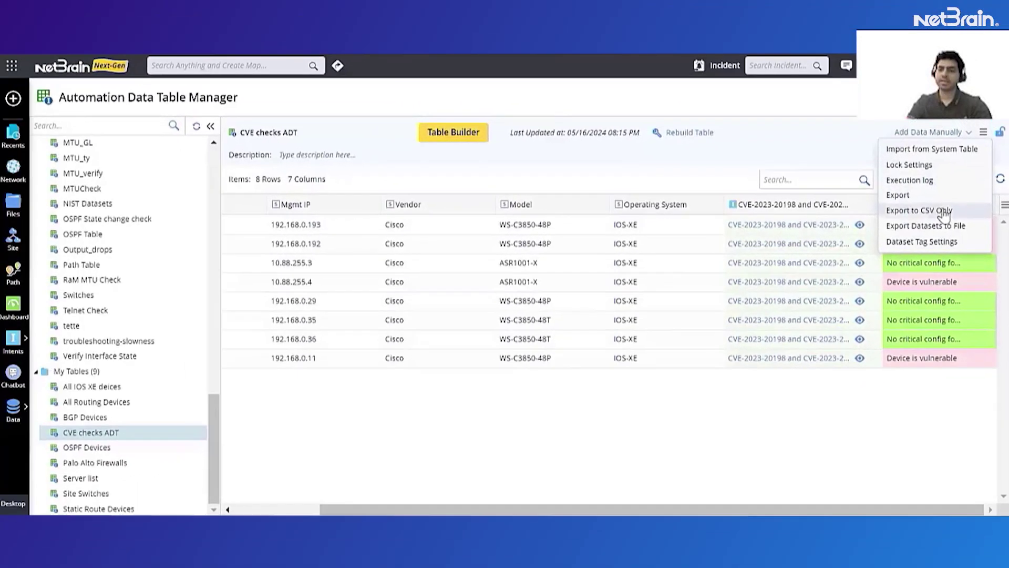
click(945, 211)
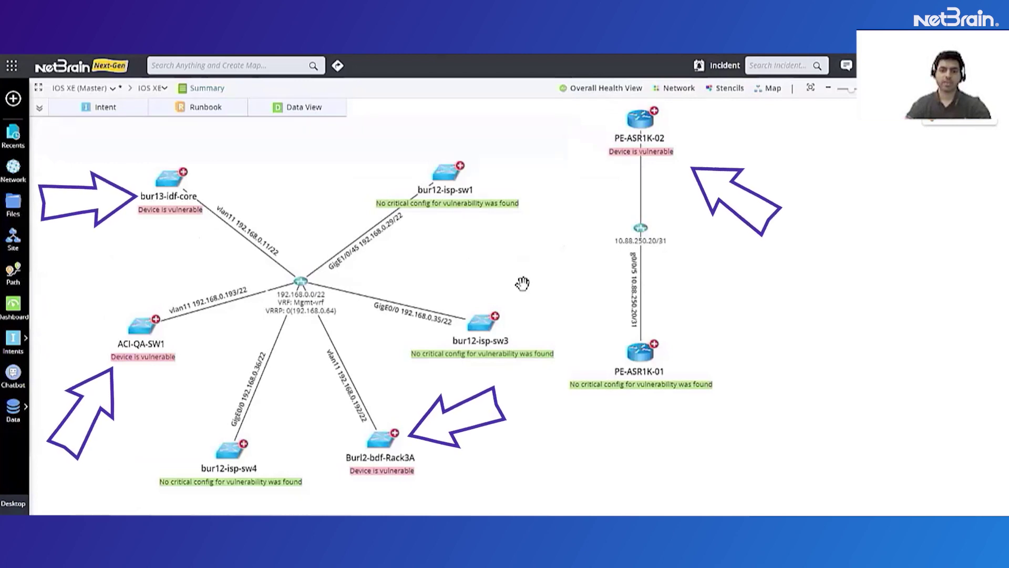
Nudge the IOS XE map and switch to the 05 - Network Security Assessment dashboard window
drag(523, 284, 538, 285)
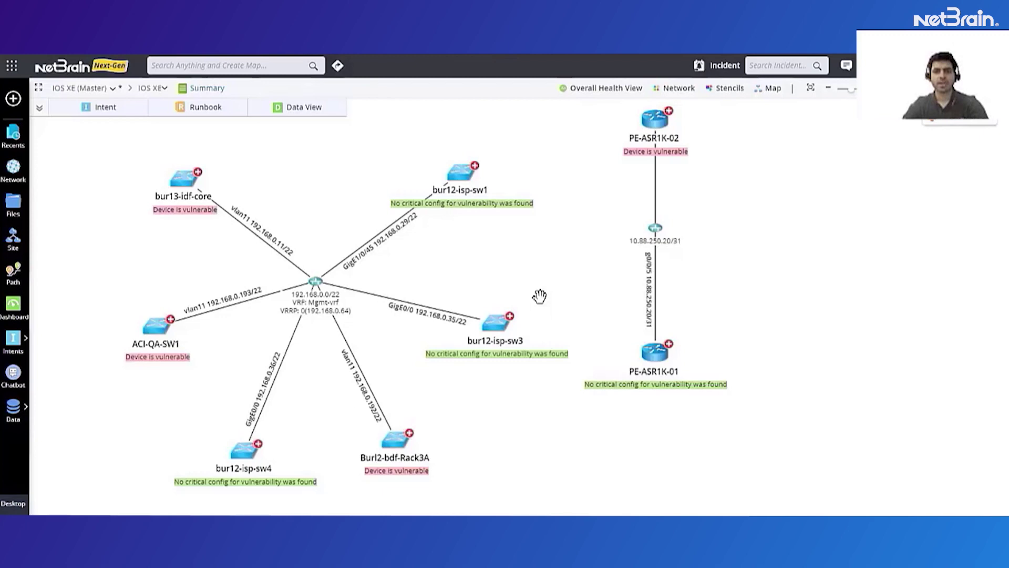
key(alt+Tab)
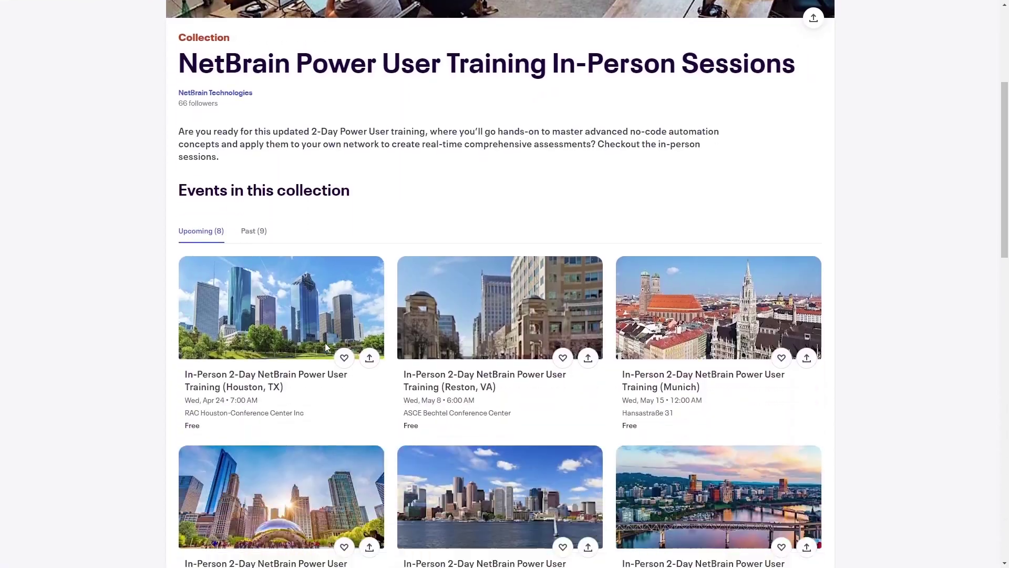
Scroll the Power User Training and NetBrain University pages down to In-Person Training
scroll(325, 345, down, 3)
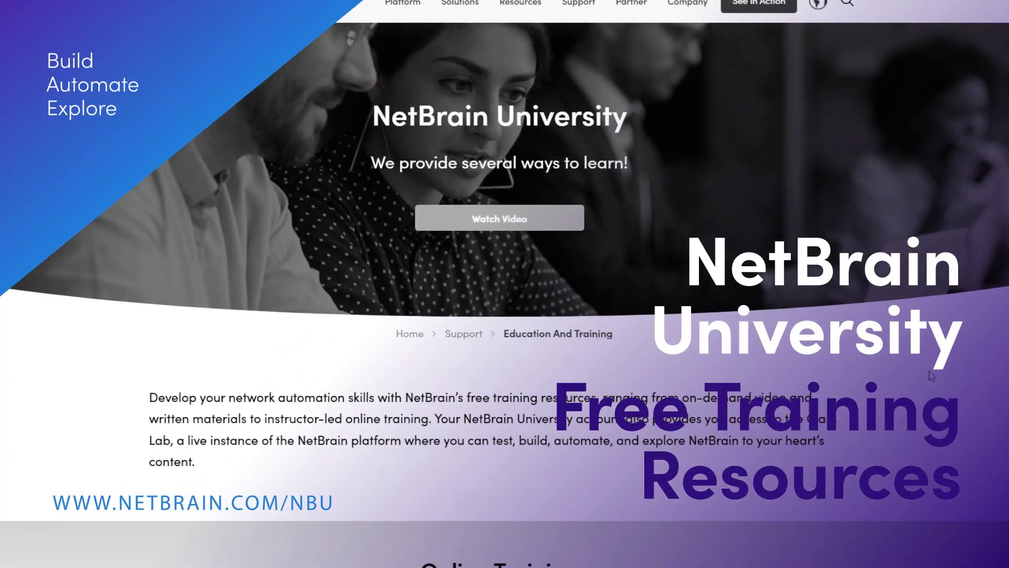
scroll(932, 375, down, 6)
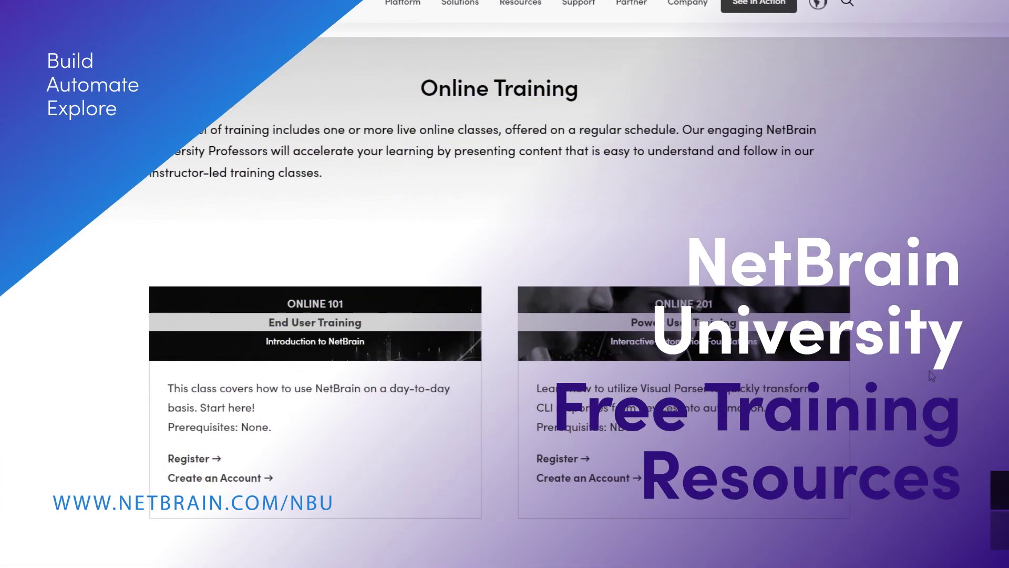
scroll(932, 375, down, 6)
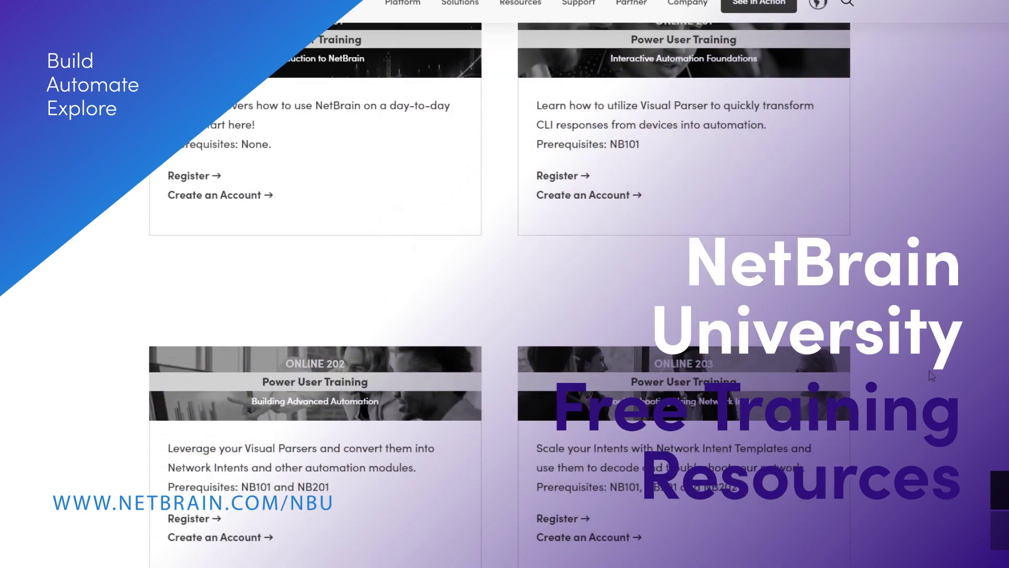
scroll(932, 375, down, 6)
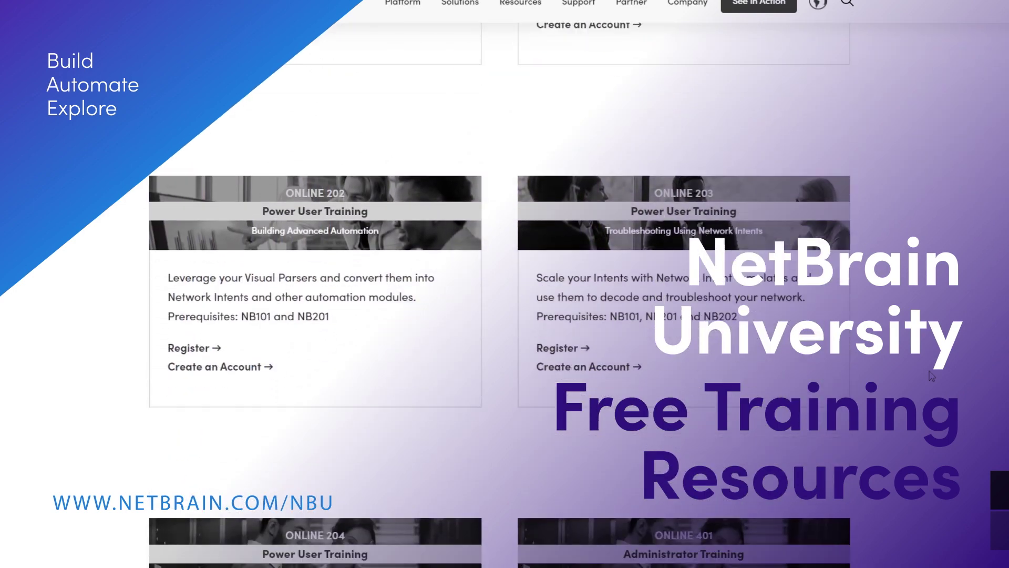
scroll(932, 376, down, 2)
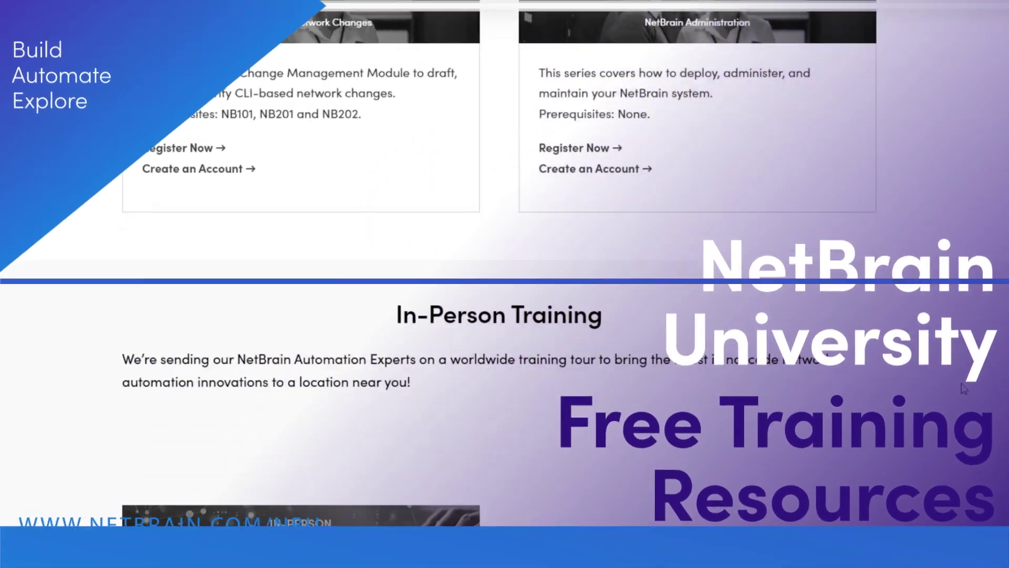